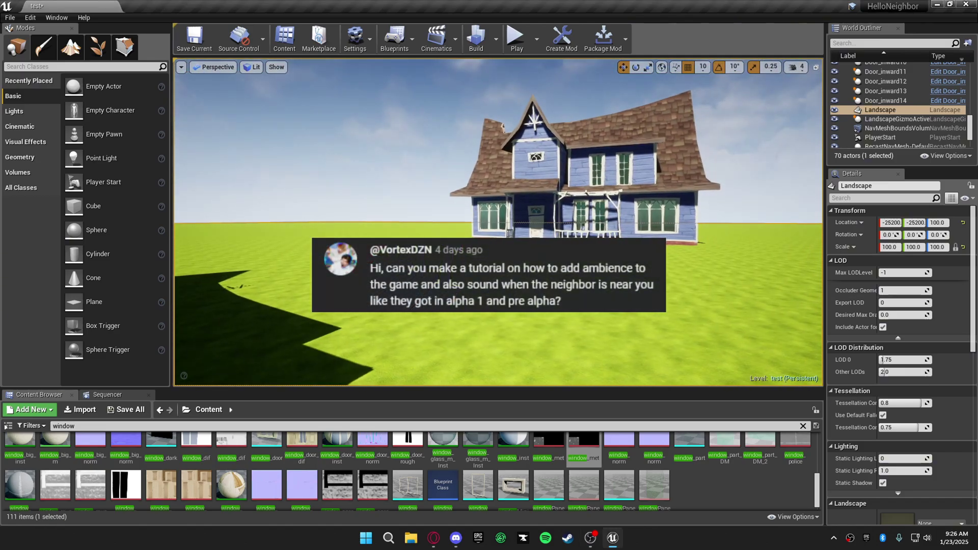
Fly the viewport up to the blue house wall and clear the old asset search
right_drag(498, 191, 382, 191)
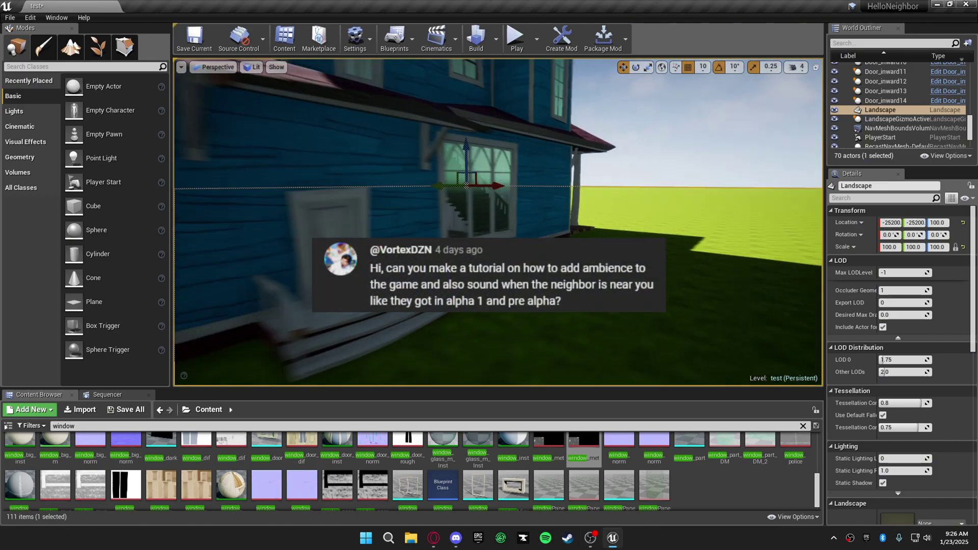
right_drag(497, 229, 309, 343)
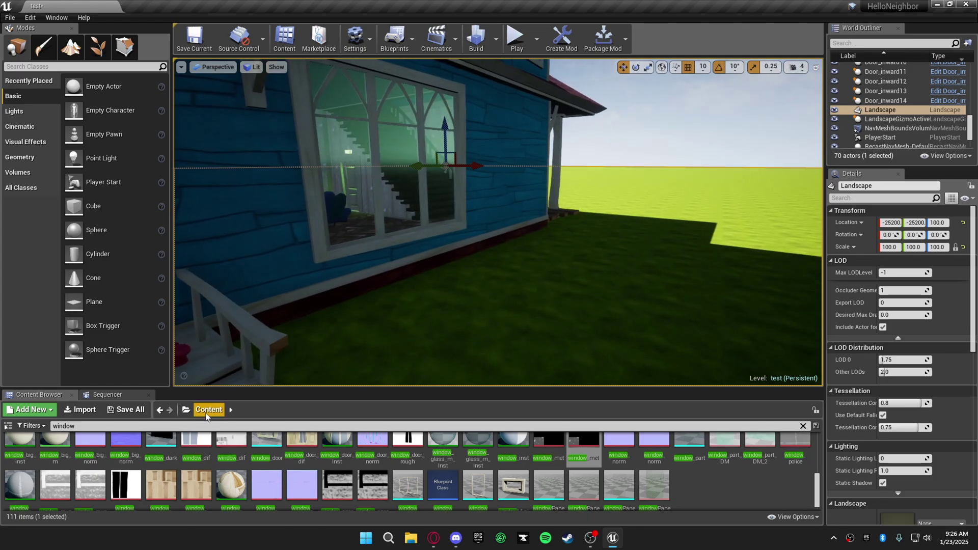
key(Escape)
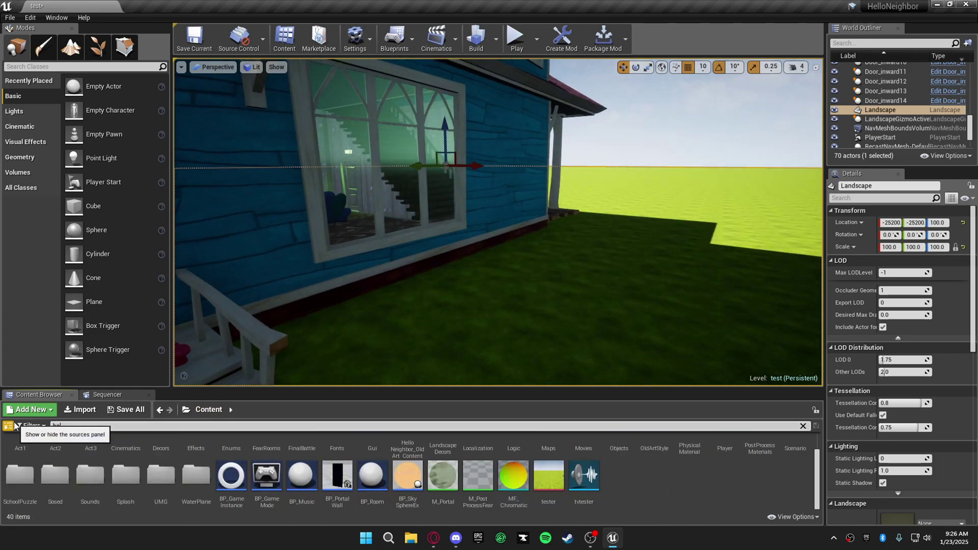
text(BP_Human)
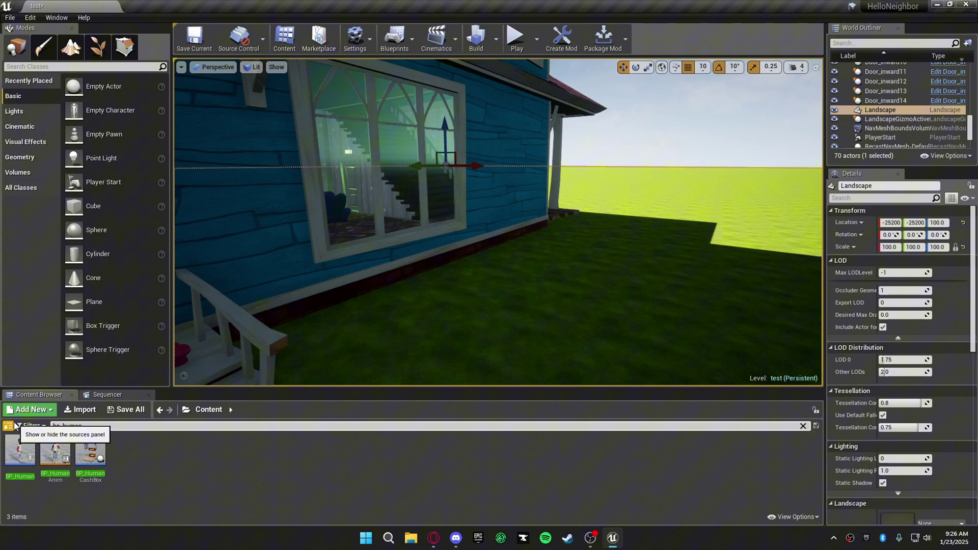
Place BP_Human on the grass beside the house wall and orbit to face it
drag(21, 451, 482, 291)
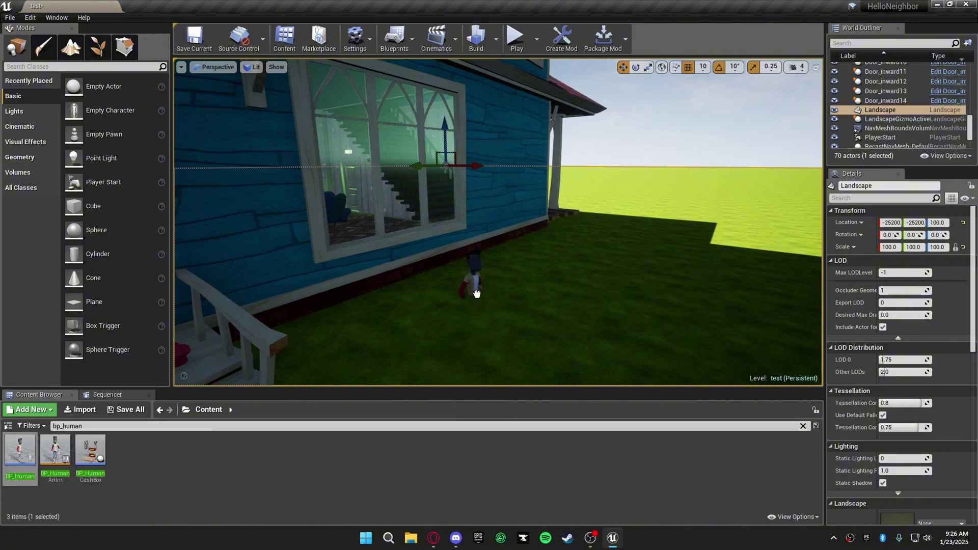
right_drag(522, 335, 798, 370)
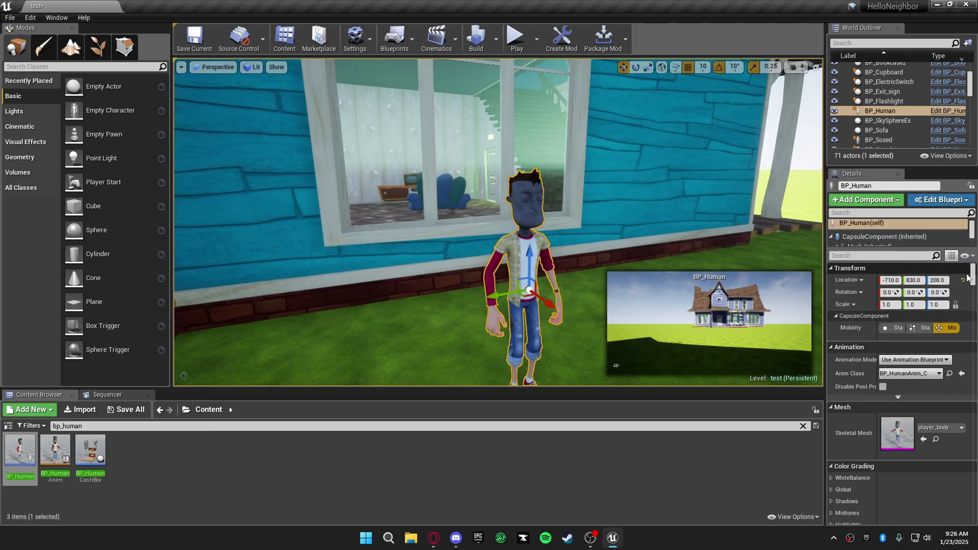
scroll(918, 291, down, 10)
scroll(919, 306, down, 5)
click(953, 257)
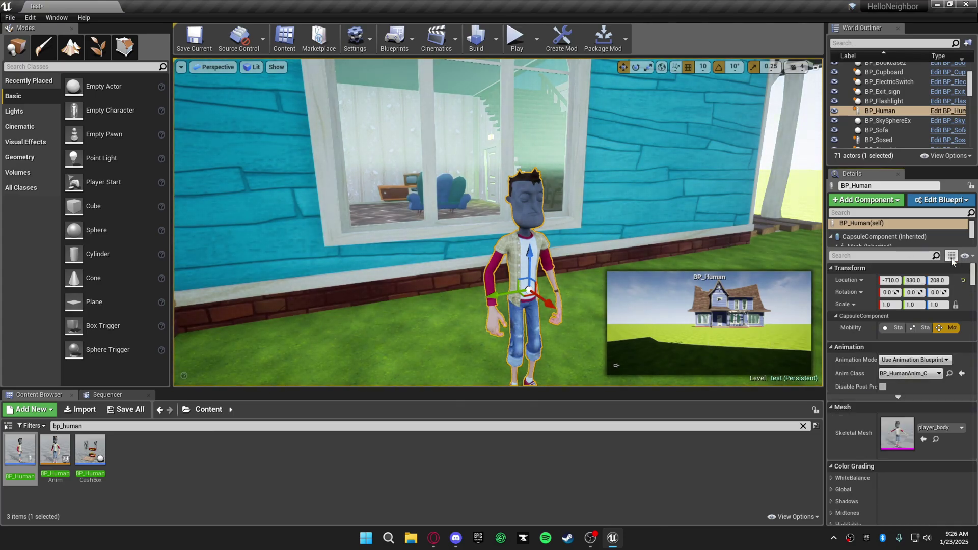
Set Auto Possess Player to Player 0 through a property search, then clear the search
click(879, 255)
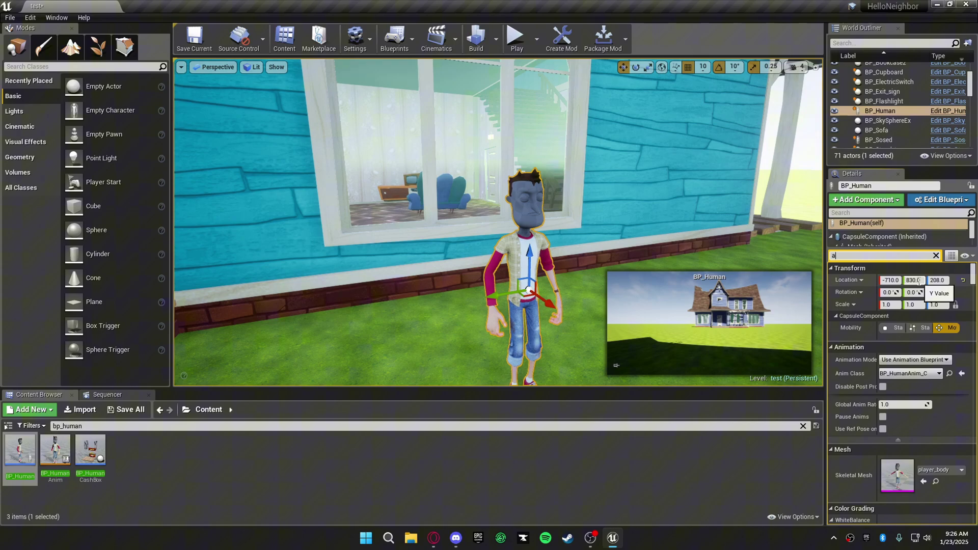
text(auto poss)
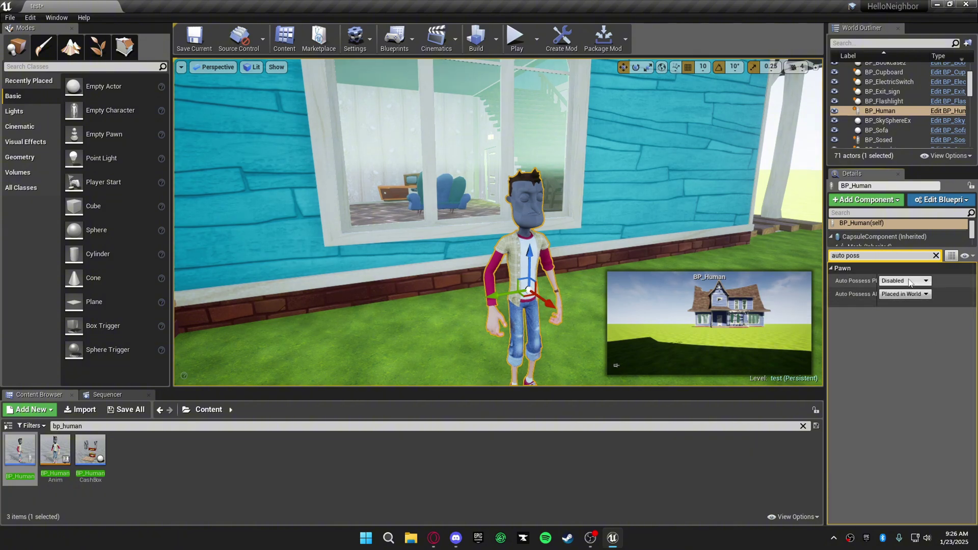
click(910, 281)
click(892, 297)
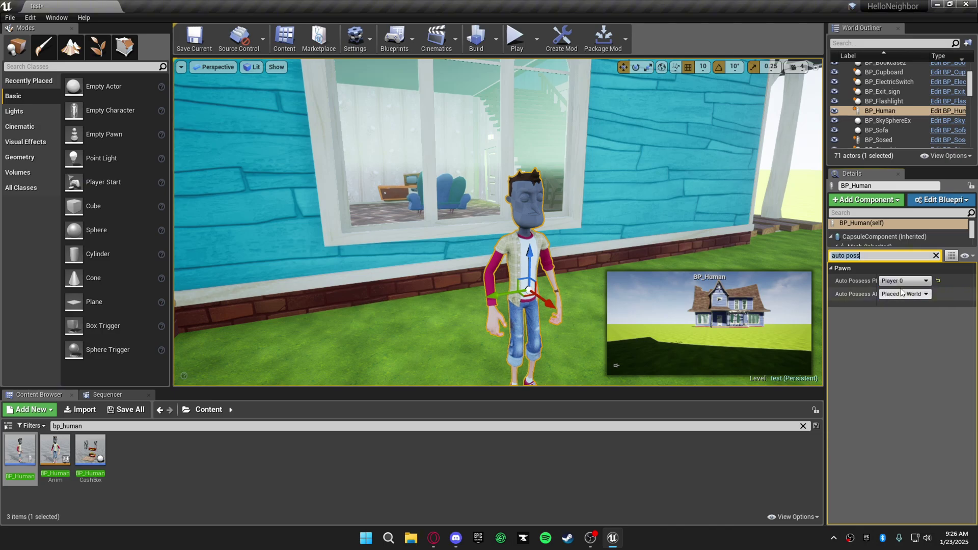
click(937, 257)
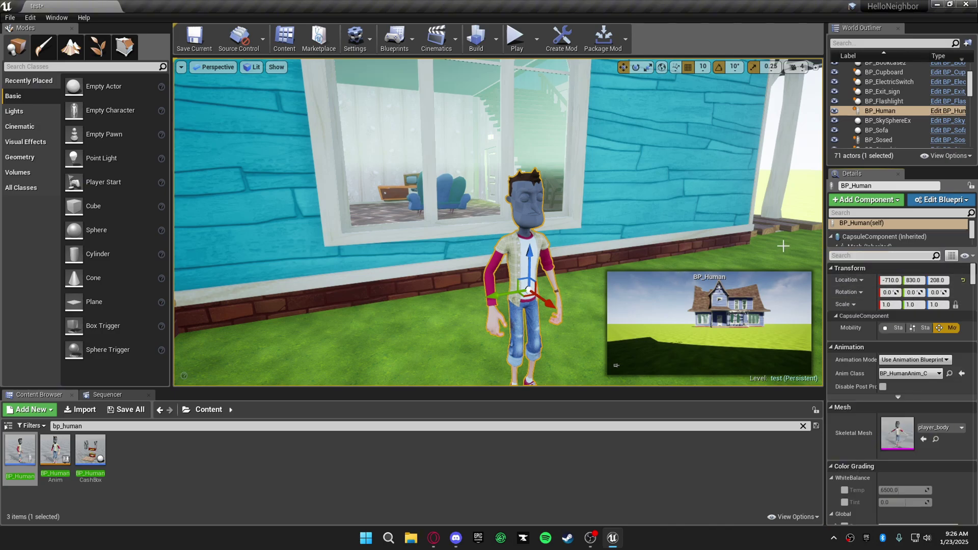
drag(974, 272, 970, 368)
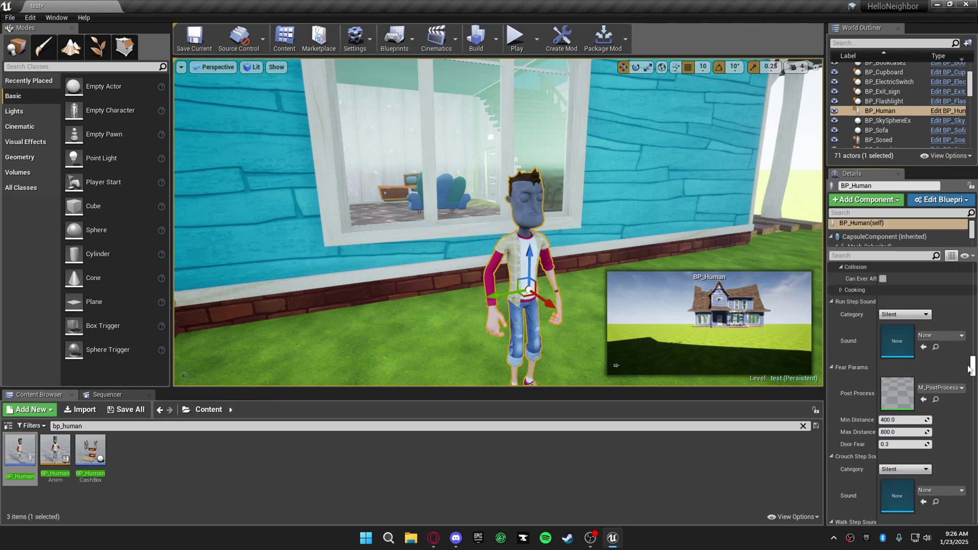
drag(971, 368, 973, 375)
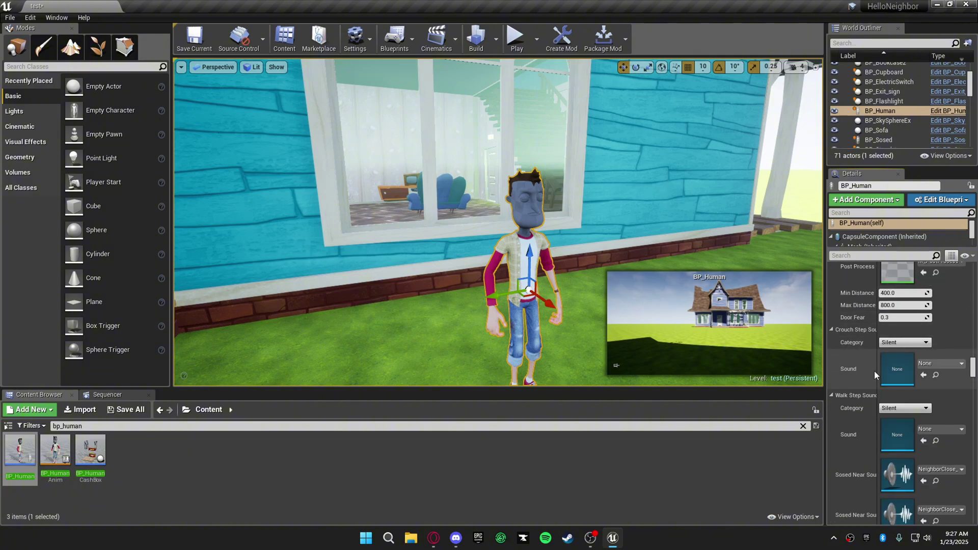
scroll(875, 371, down, 3)
scroll(880, 380, down, 1)
scroll(869, 391, up, 1)
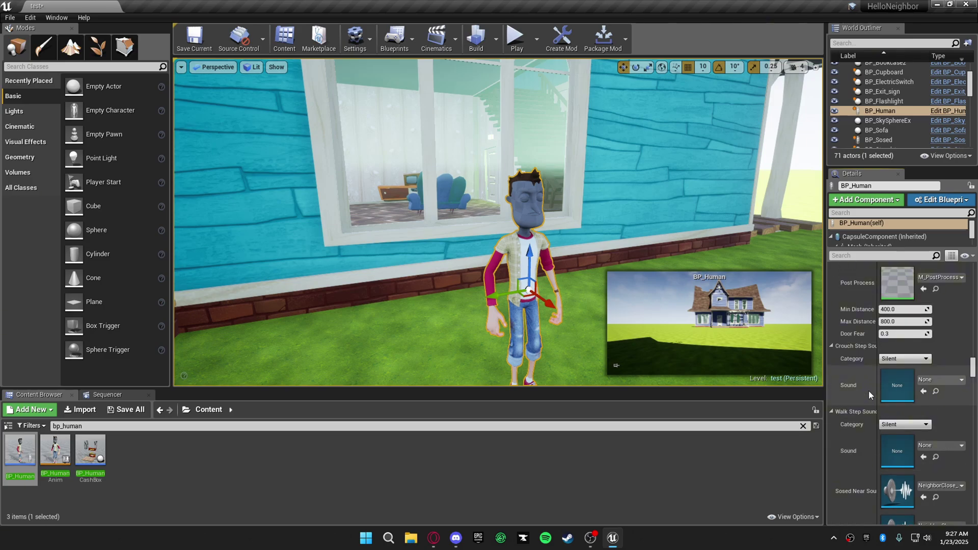
scroll(869, 391, down, 1)
scroll(902, 382, down, 1)
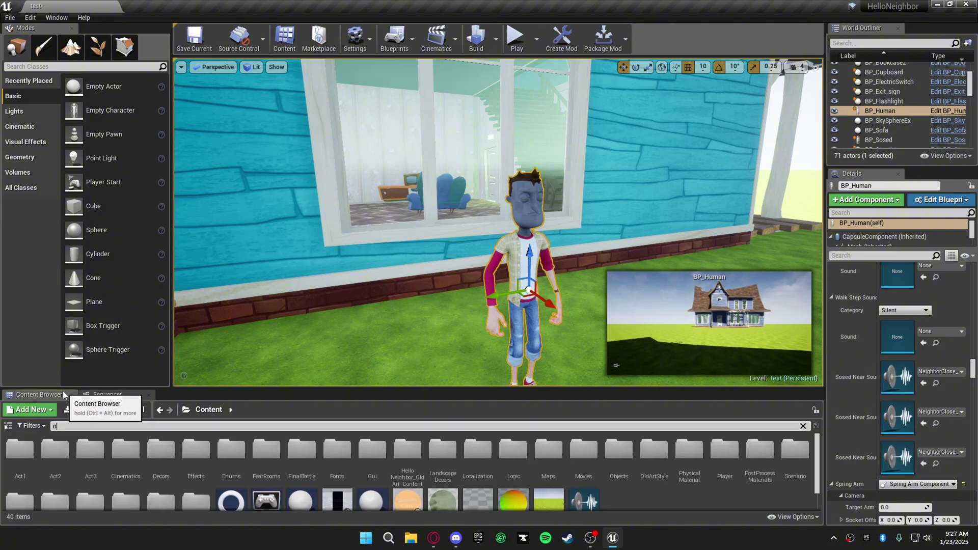
text(near)
Assign near_hunt_Cue to the third Sosed Near Sound slot and near_idle_Cue to another
click(158, 460)
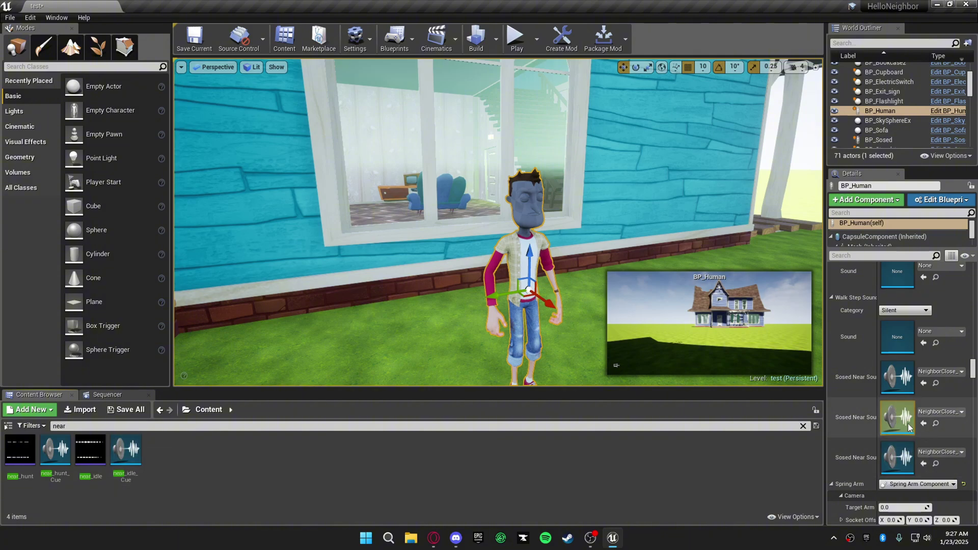
click(940, 451)
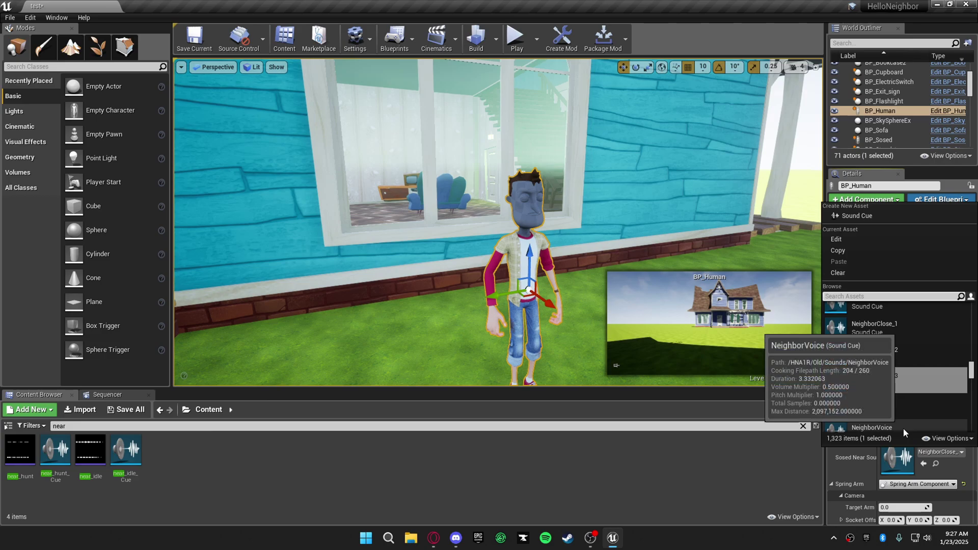
text(near)
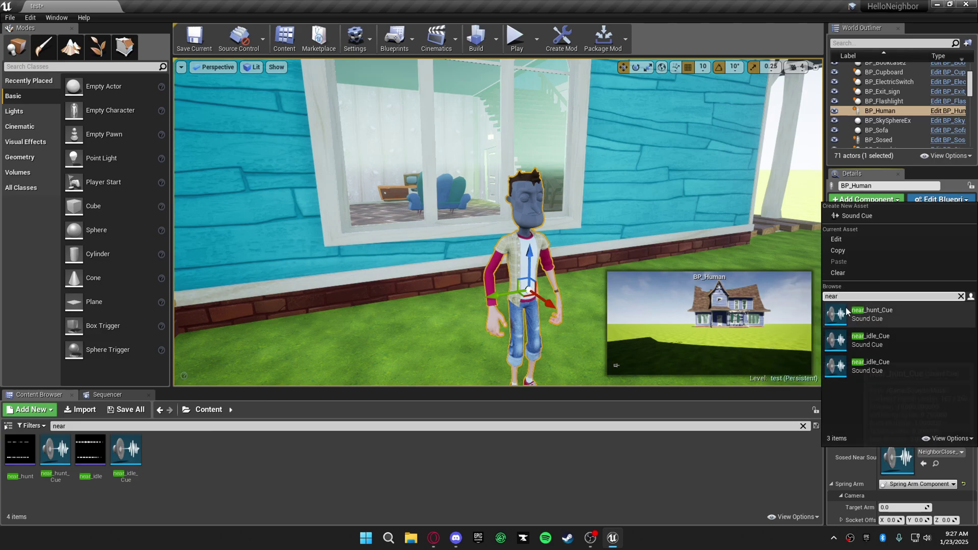
click(841, 314)
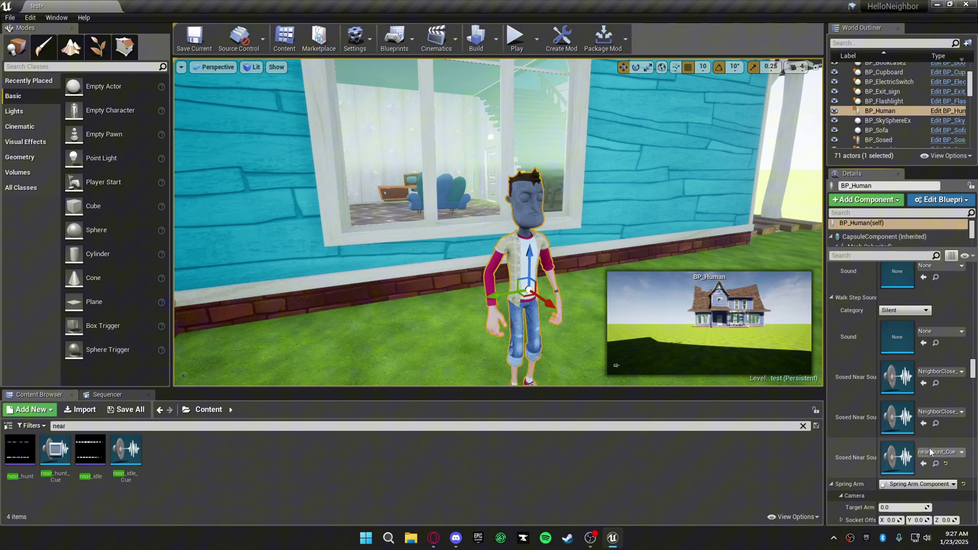
click(940, 413)
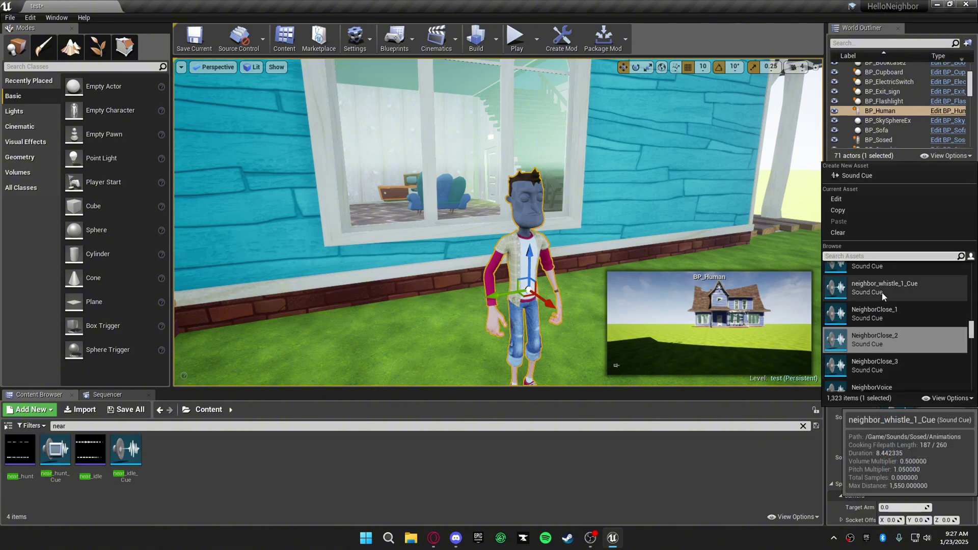
text(near)
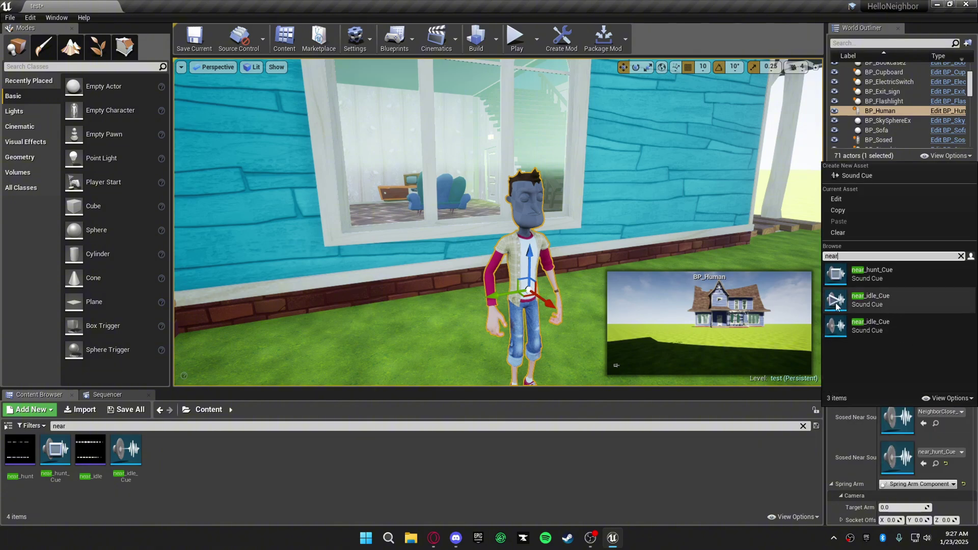
click(838, 304)
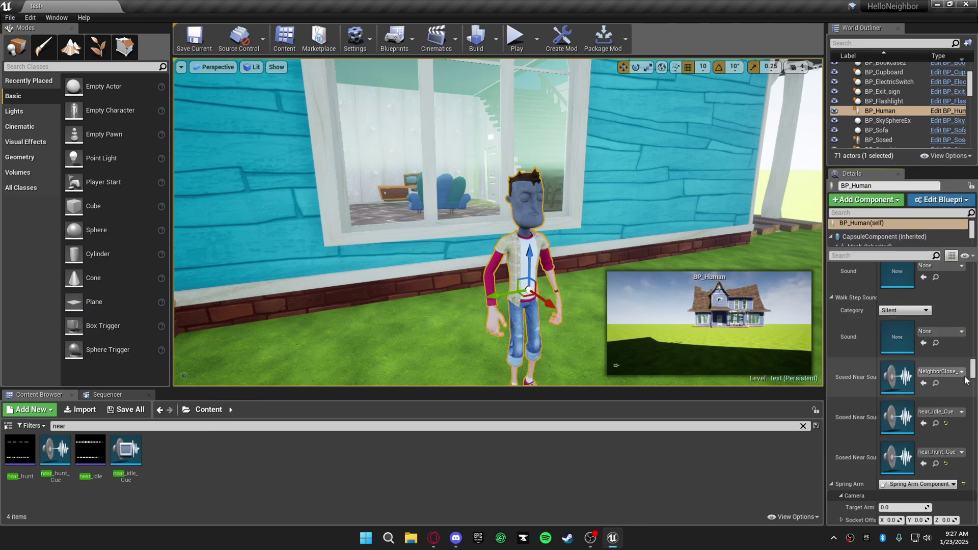
drag(972, 370, 970, 382)
Assign M_PostProcessFear and uncheck Use Pawn Control Rotation and the camera inherit options
click(944, 393)
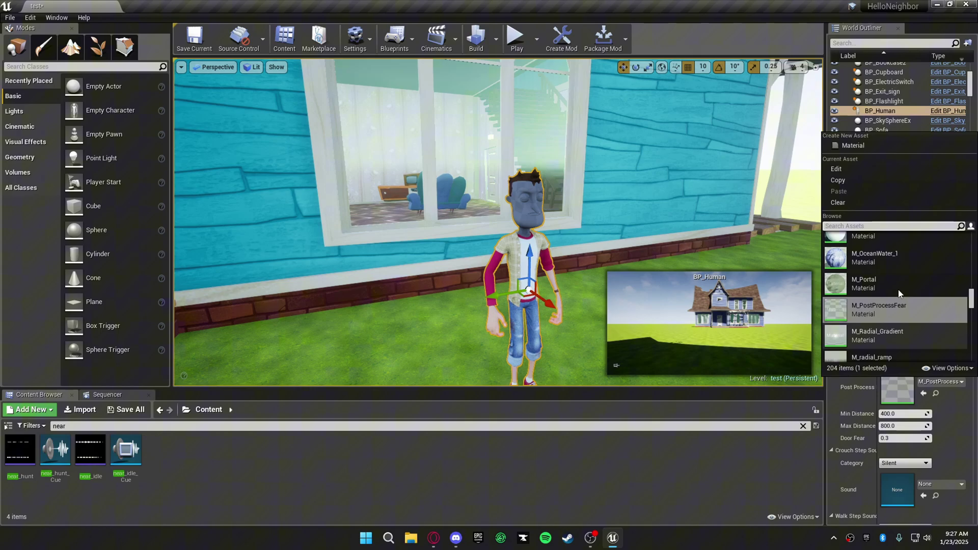
click(900, 305)
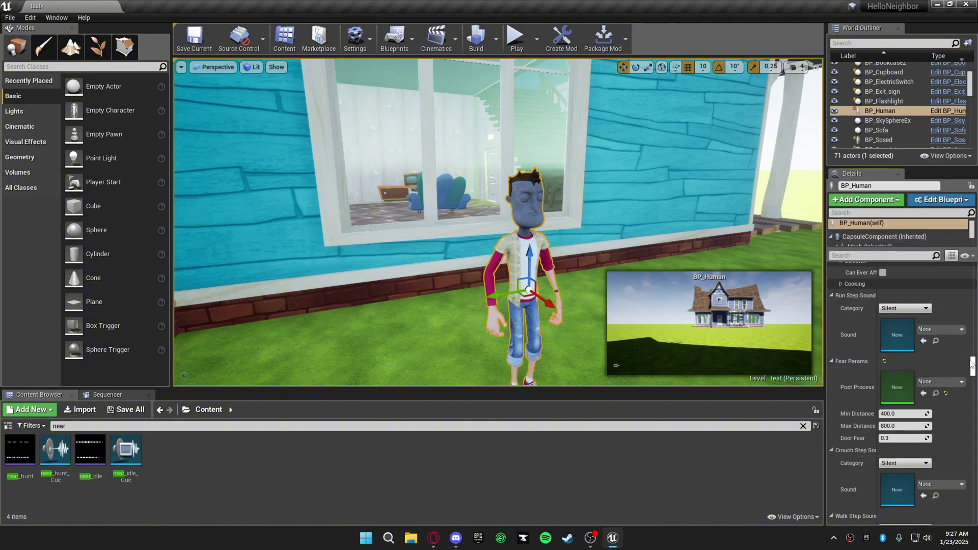
drag(973, 366, 973, 372)
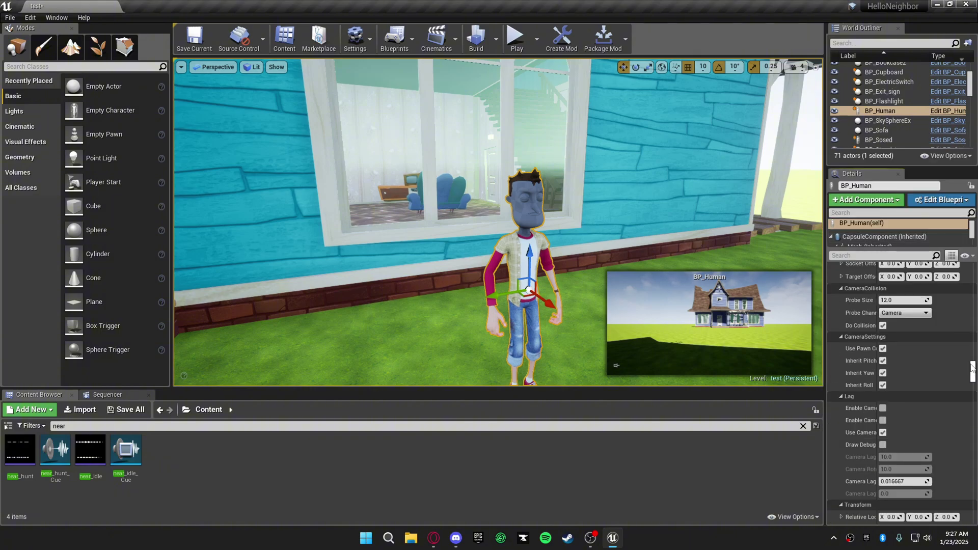
scroll(903, 382, up, 6)
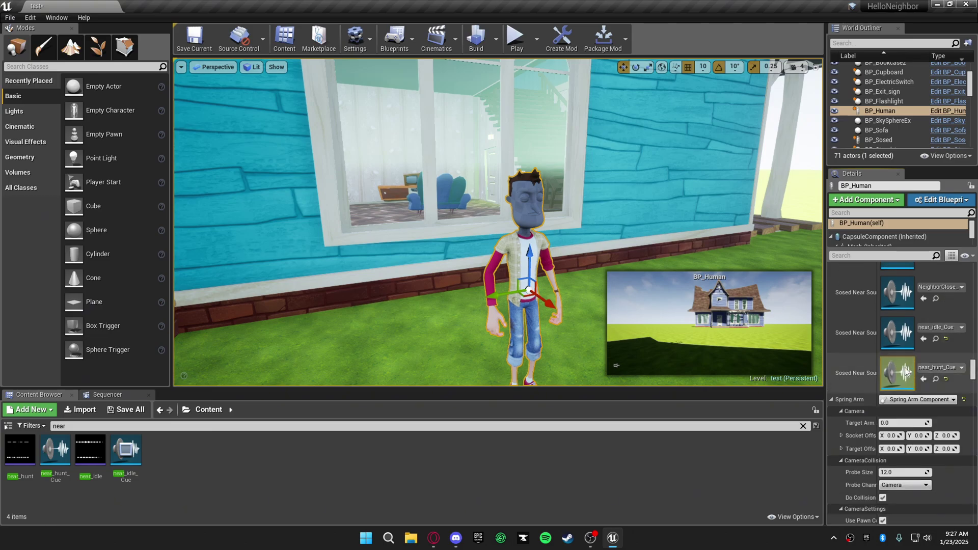
scroll(887, 406, down, 3)
scroll(880, 420, down, 3)
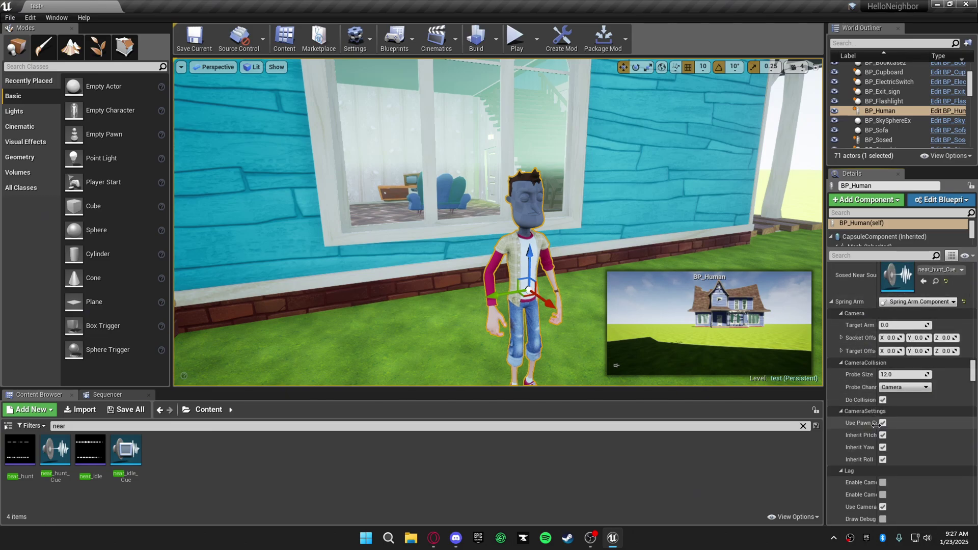
scroll(879, 419, down, 2)
scroll(879, 419, down, 2)
scroll(879, 420, down, 3)
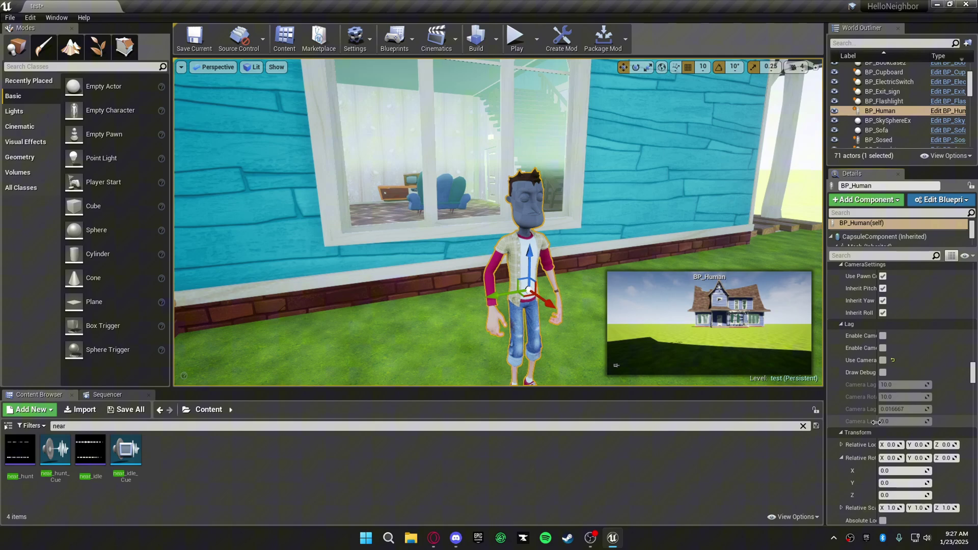
scroll(879, 419, down, 2)
scroll(877, 422, up, 3)
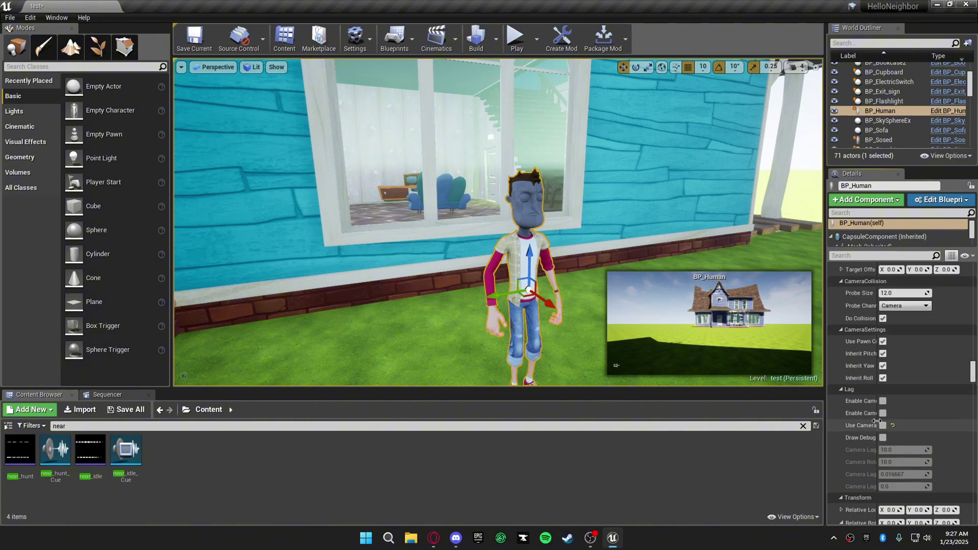
click(884, 342)
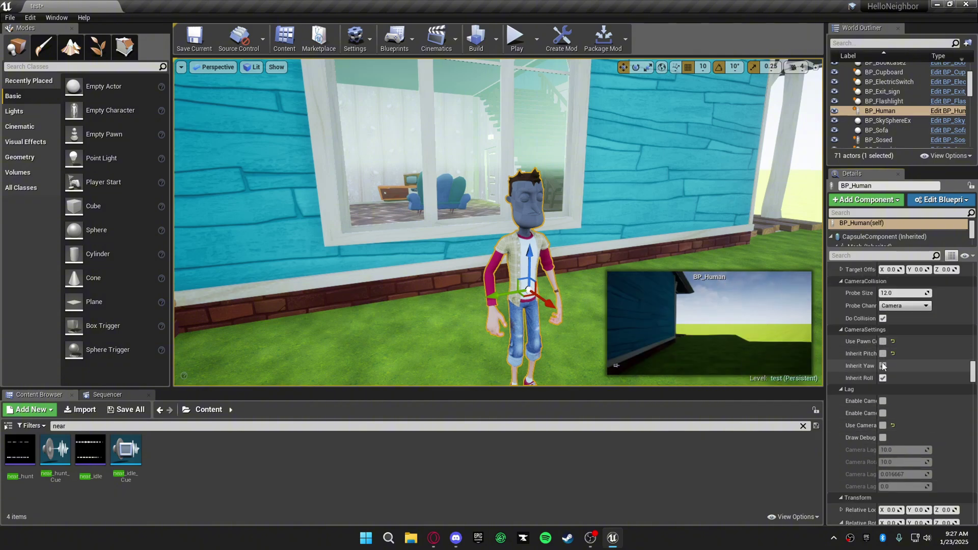
click(883, 366)
scroll(894, 359, up, 3)
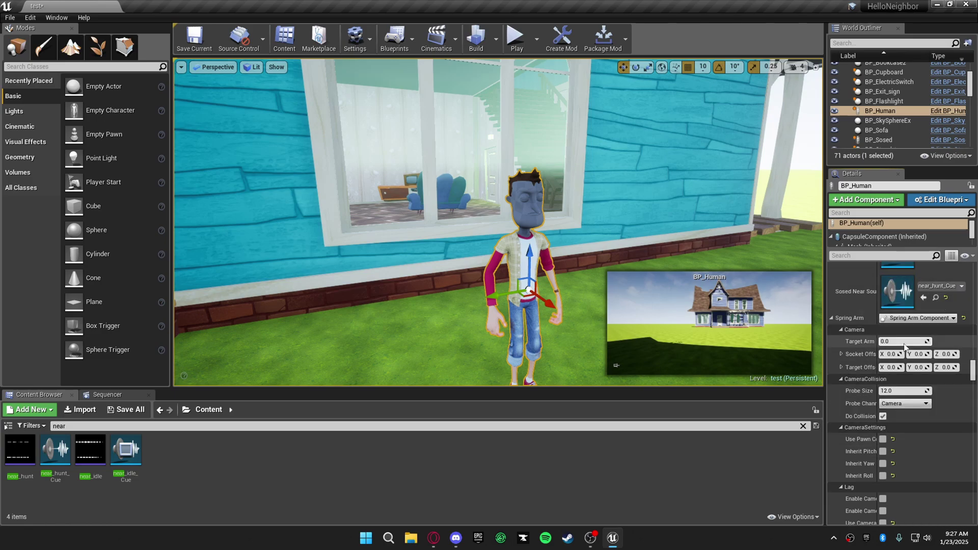
Look along the wall and browse a sound slot's cue list, leaving it unchanged
right_drag(444, 278, 525, 290)
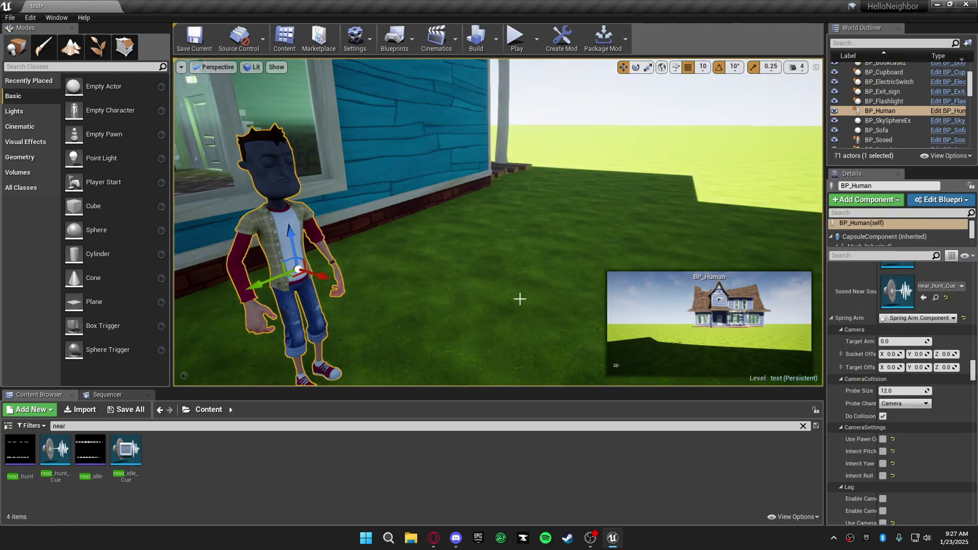
scroll(917, 367, up, 5)
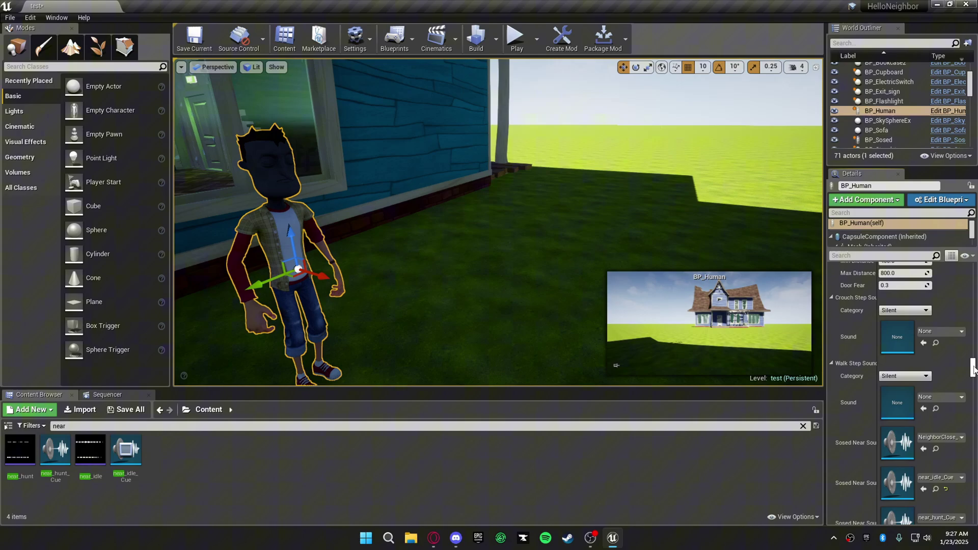
click(949, 439)
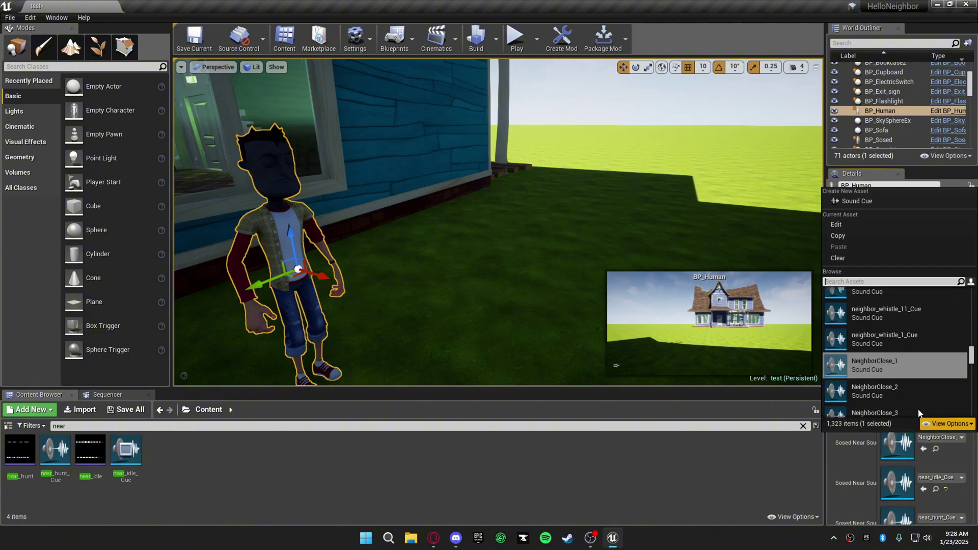
click(846, 236)
click(535, 267)
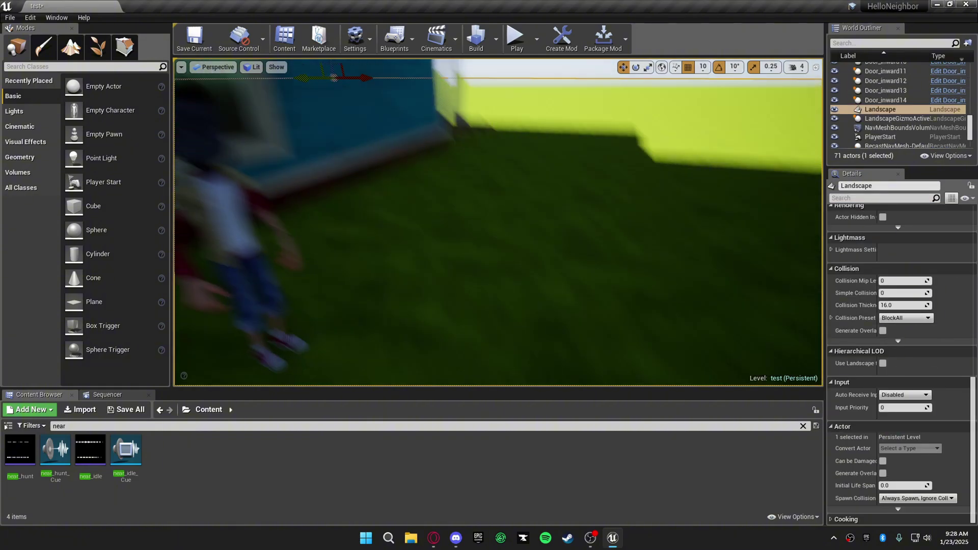
Run a quick play test of the level and stop it with Esc
click(517, 39)
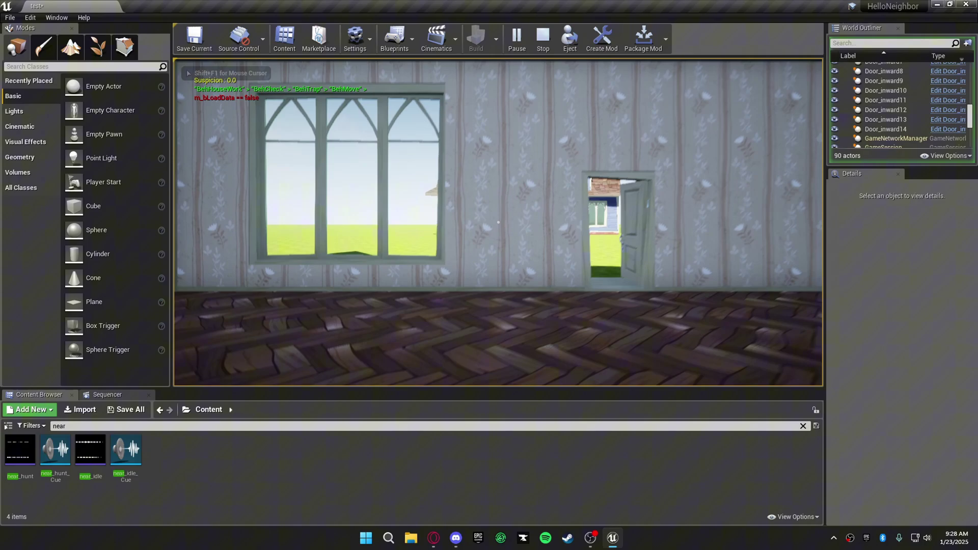
key(Escape)
right_drag(497, 222, 478, 194)
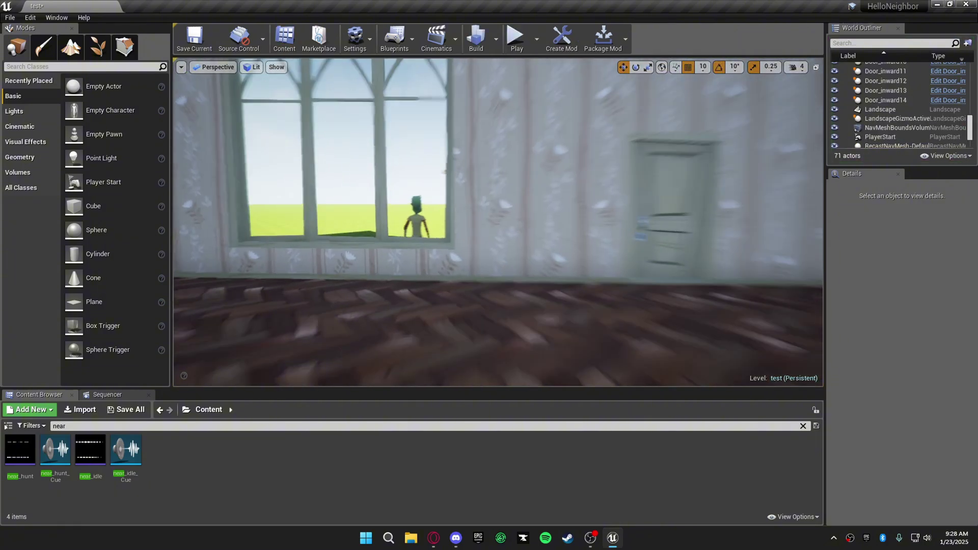
Select BP_Human and re-enable Use Pawn Control Rotation, Inherit Pitch and Inherit Roll
click(253, 230)
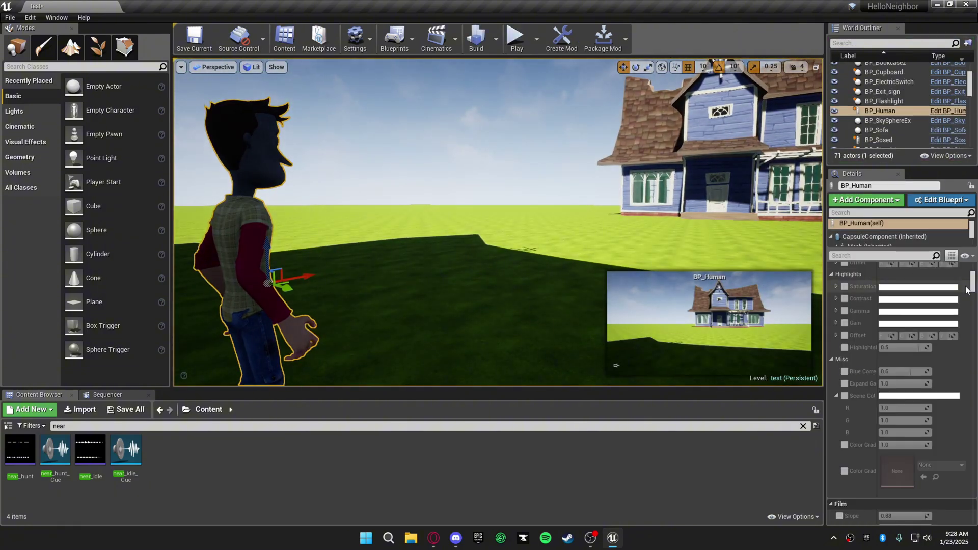
drag(971, 286, 971, 371)
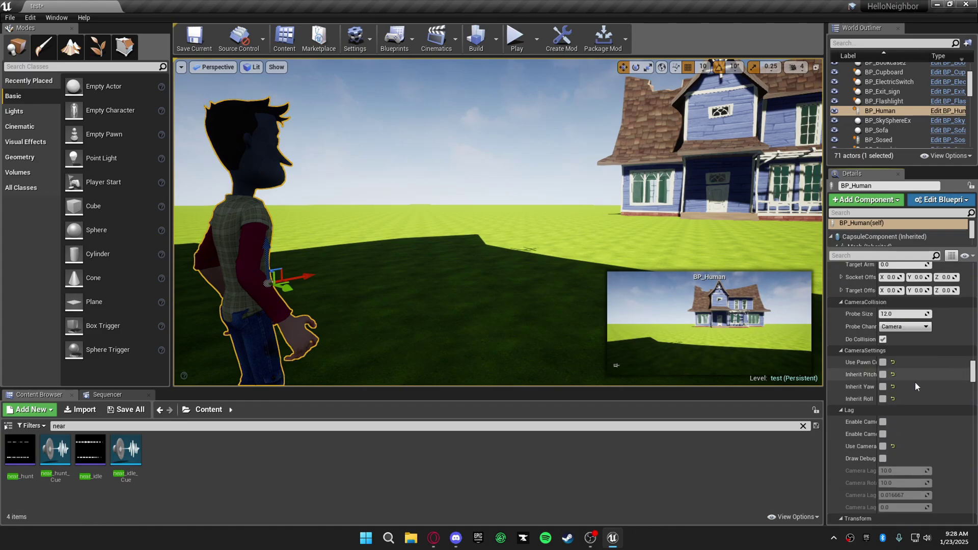
click(884, 362)
click(884, 399)
right_drag(496, 230, 460, 191)
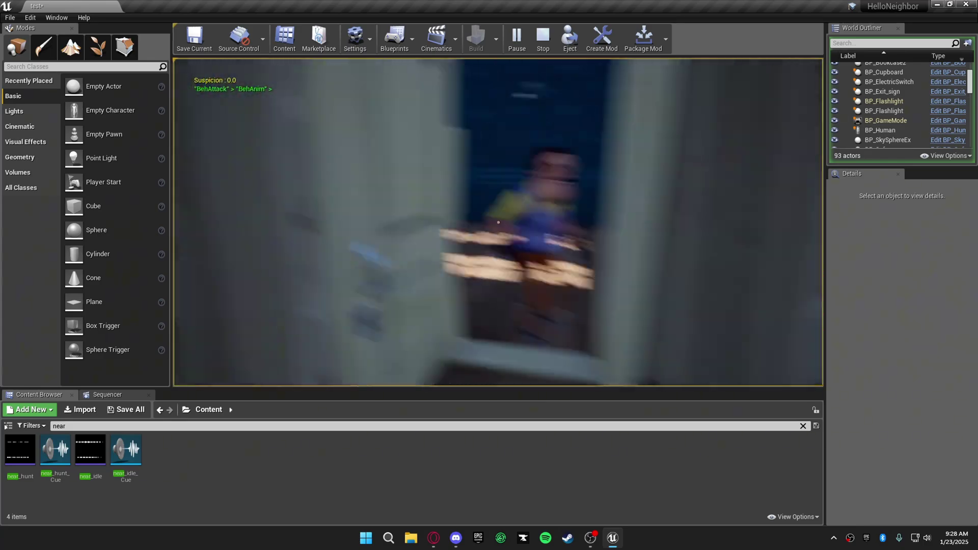
Restart the play test and walk the player up to the house wall
key(Escape)
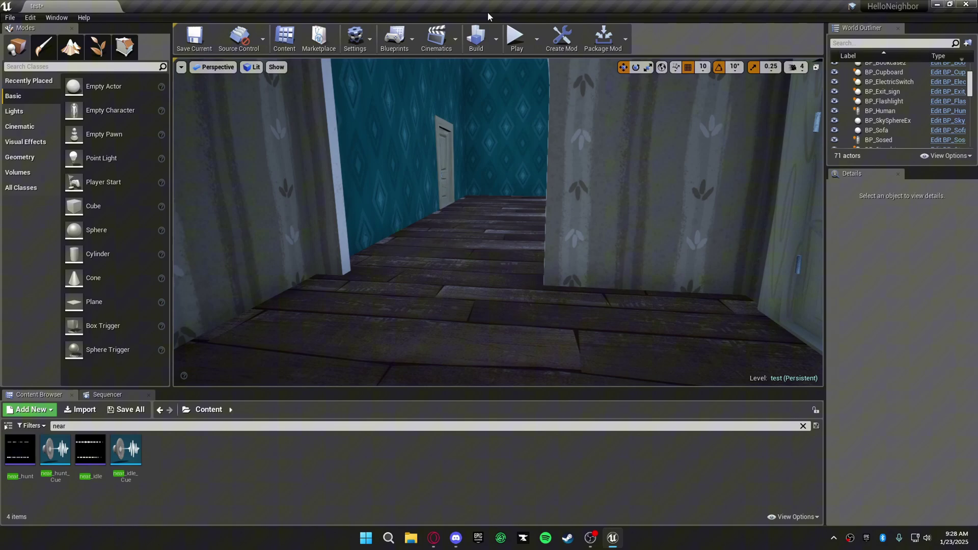
click(517, 36)
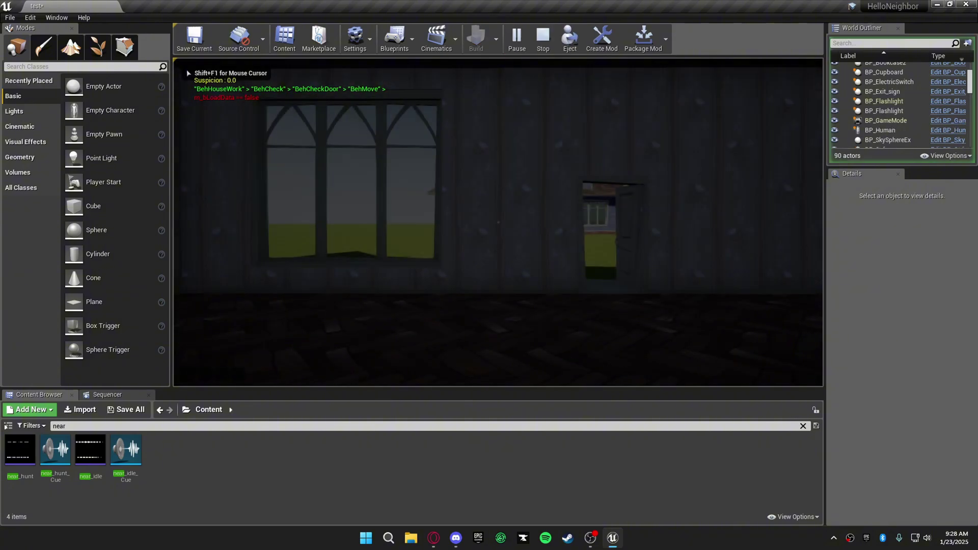
key(w)
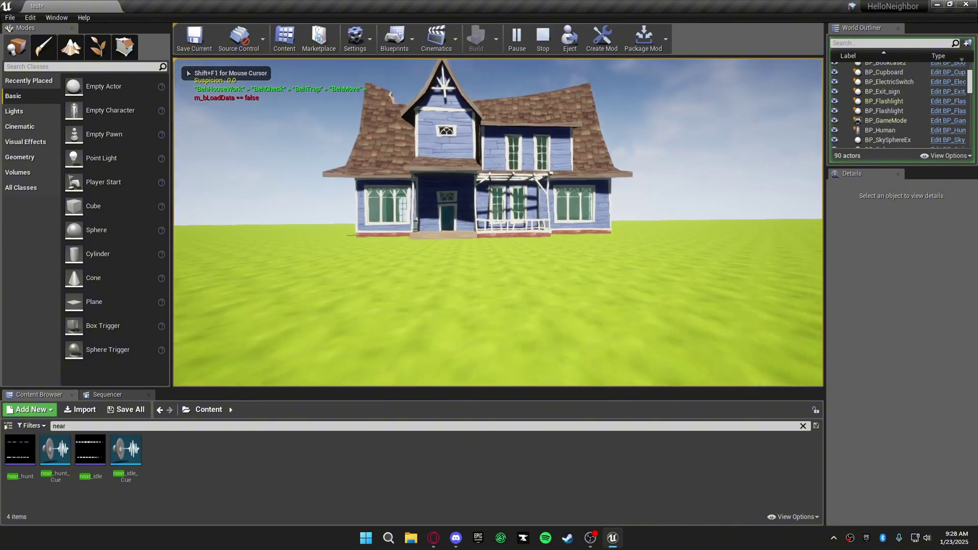
key(w)
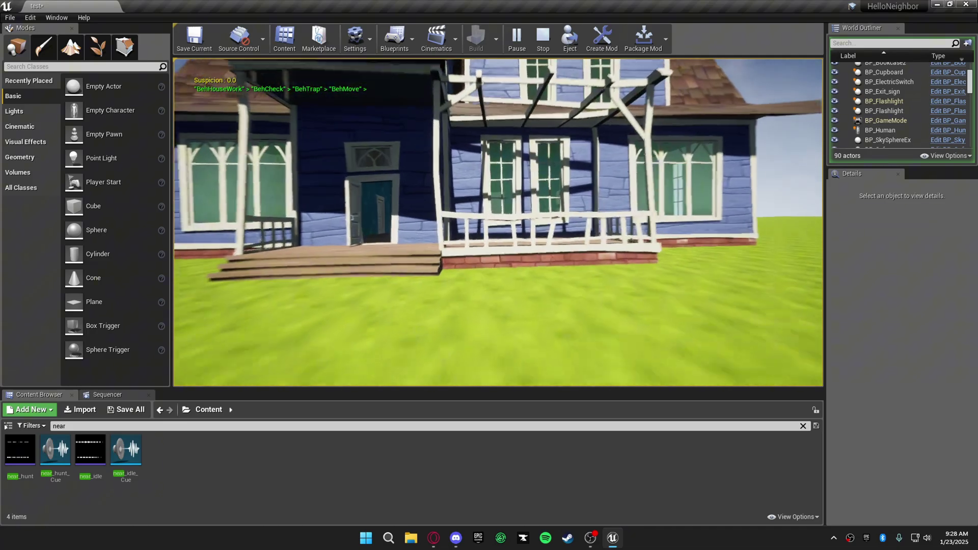
key(w)
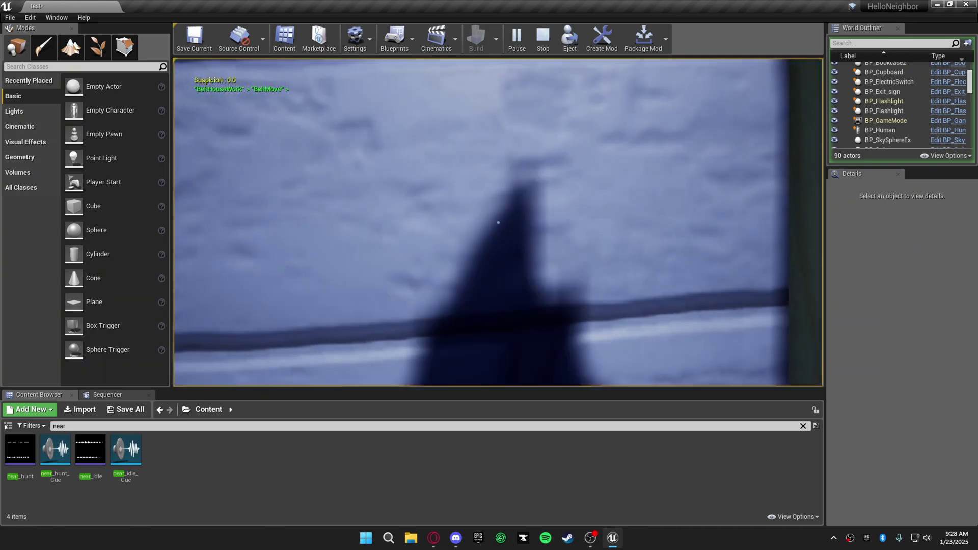
Walk inside the house, back out to the yard, then stop the session
key(a)
key(a)
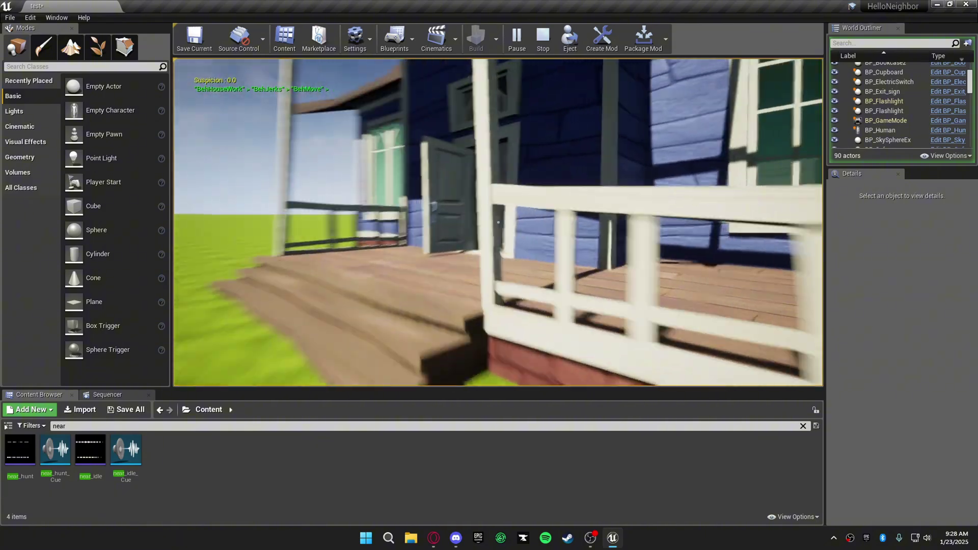
key(w)
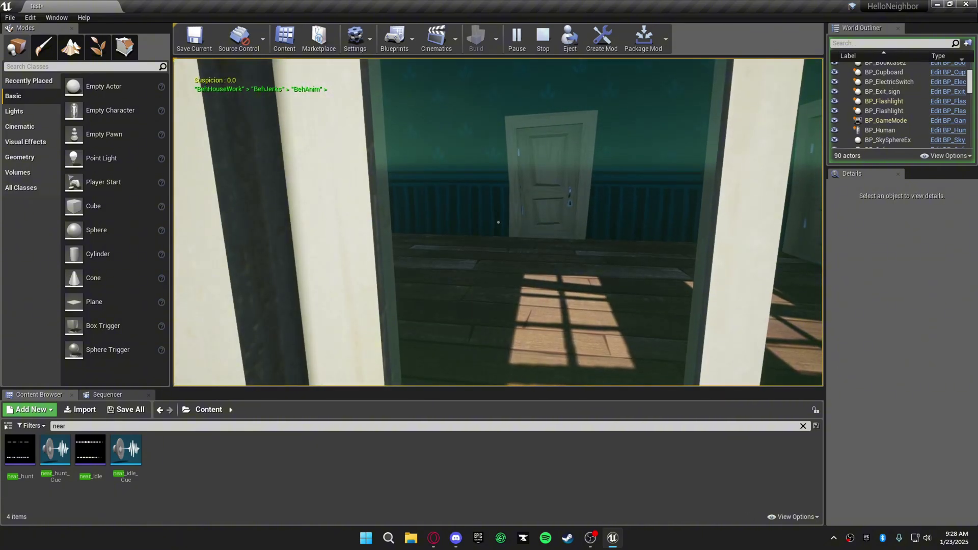
key(w)
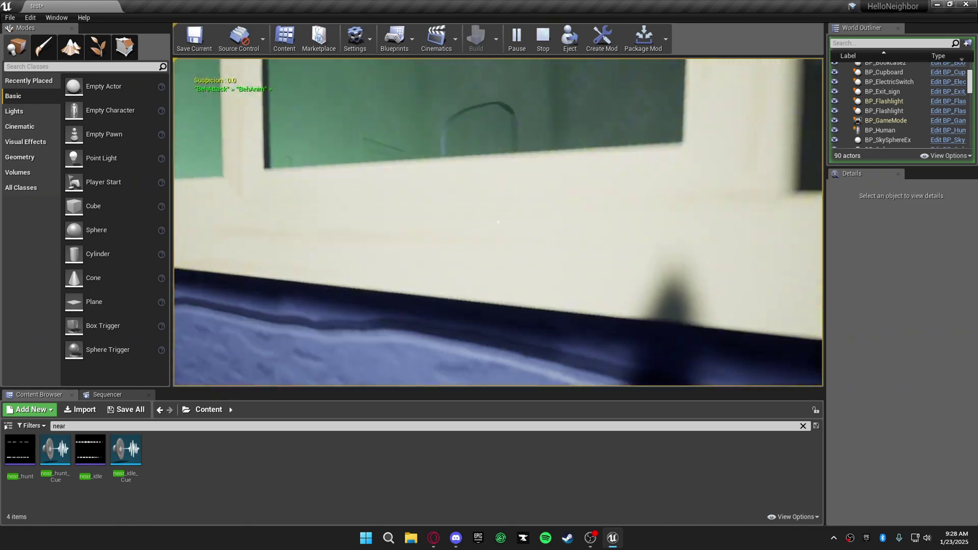
key(w)
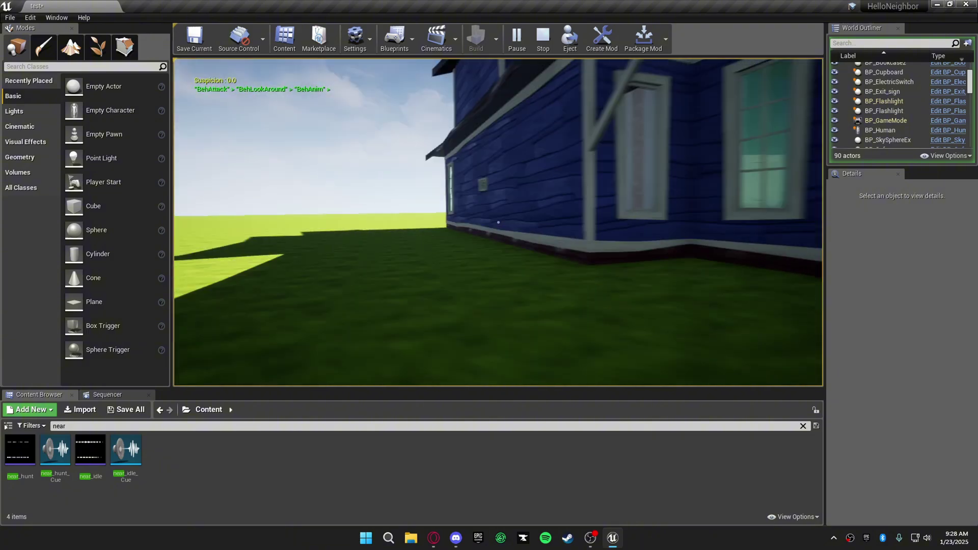
key(Escape)
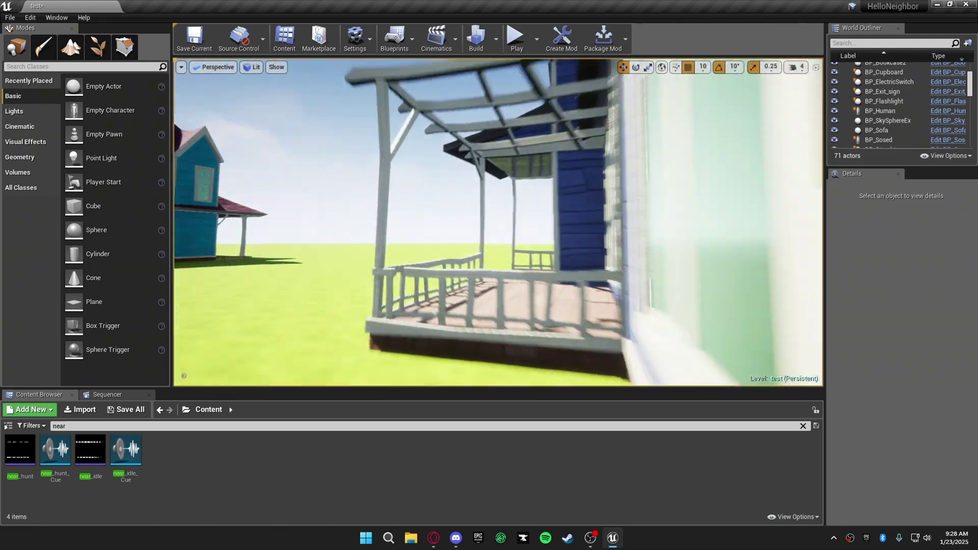
right_drag(497, 223, 576, 222)
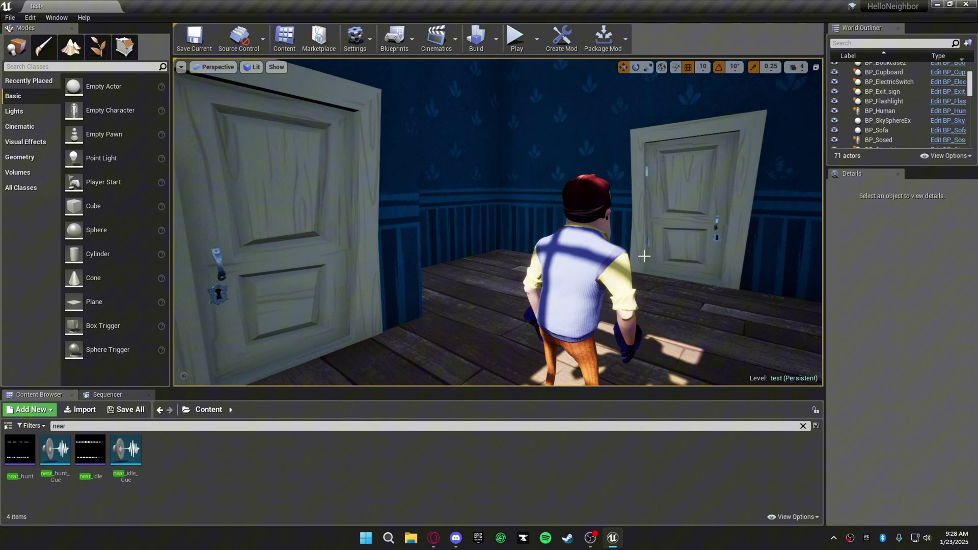
click(586, 254)
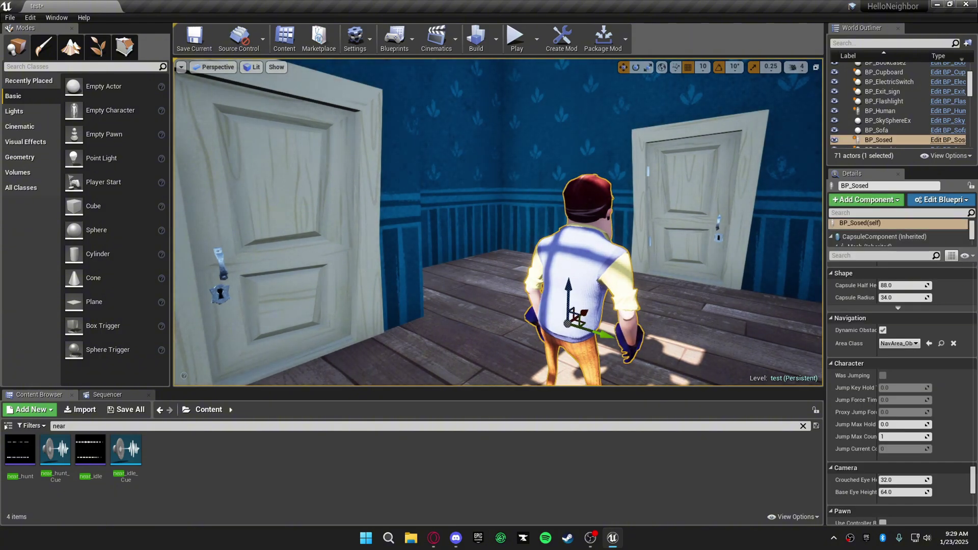
click(887, 227)
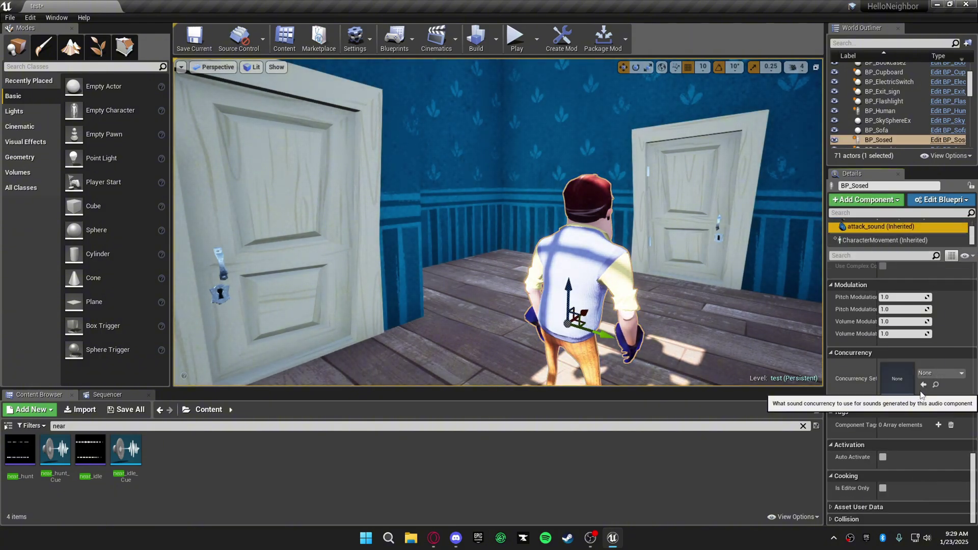
scroll(921, 382, up, 6)
scroll(921, 344, up, 6)
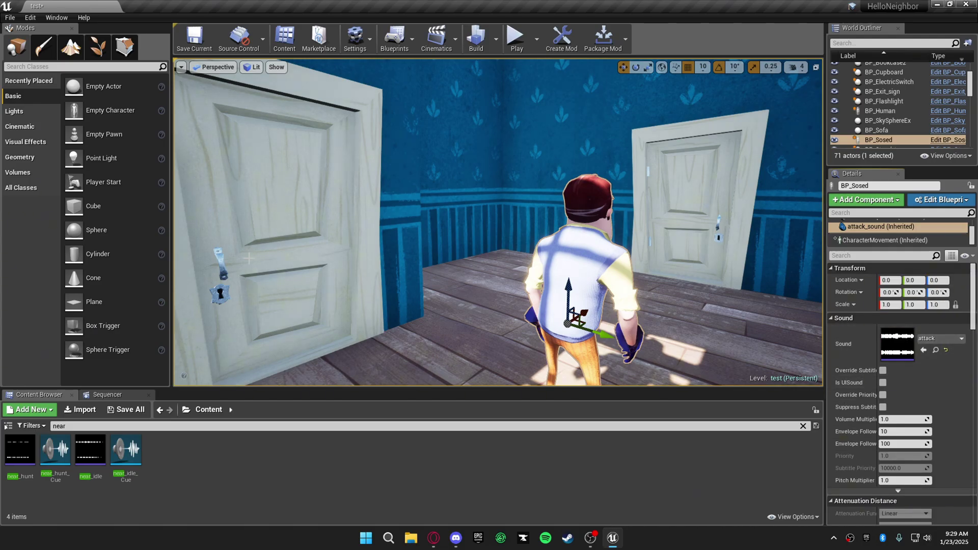
right_drag(496, 229, 382, 230)
click(307, 268)
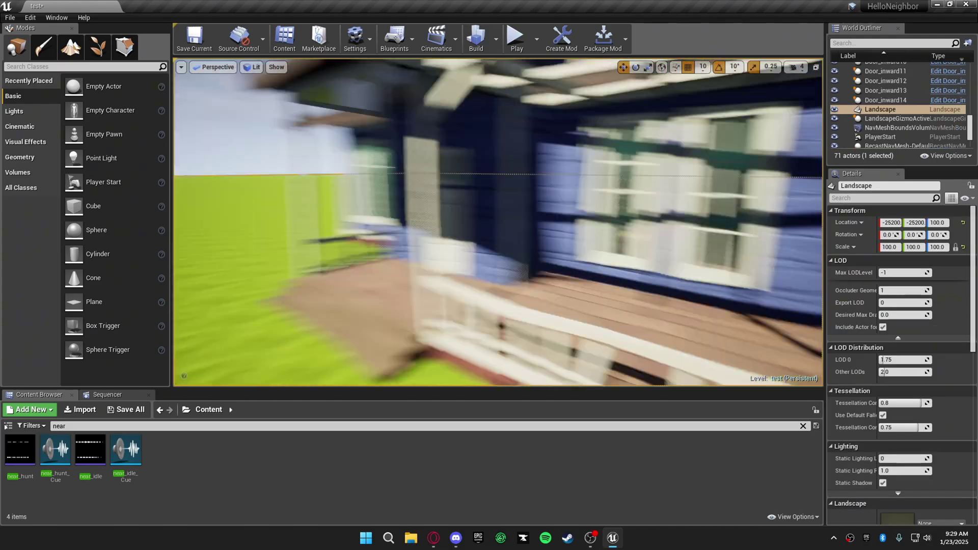
click(383, 192)
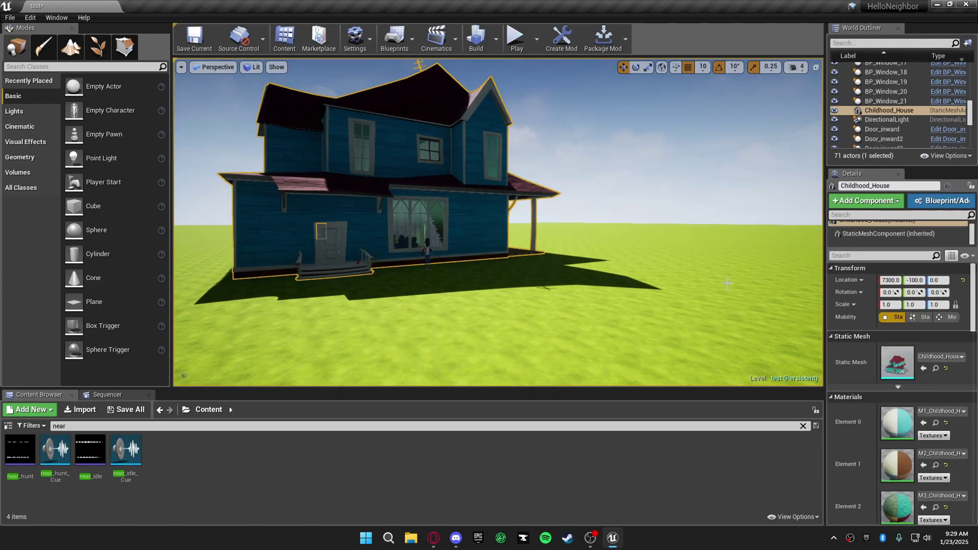
Select BP_Human and play-test its fear distances (about 47879 and 9731) inside the room
right_drag(429, 251, 586, 269)
click(418, 249)
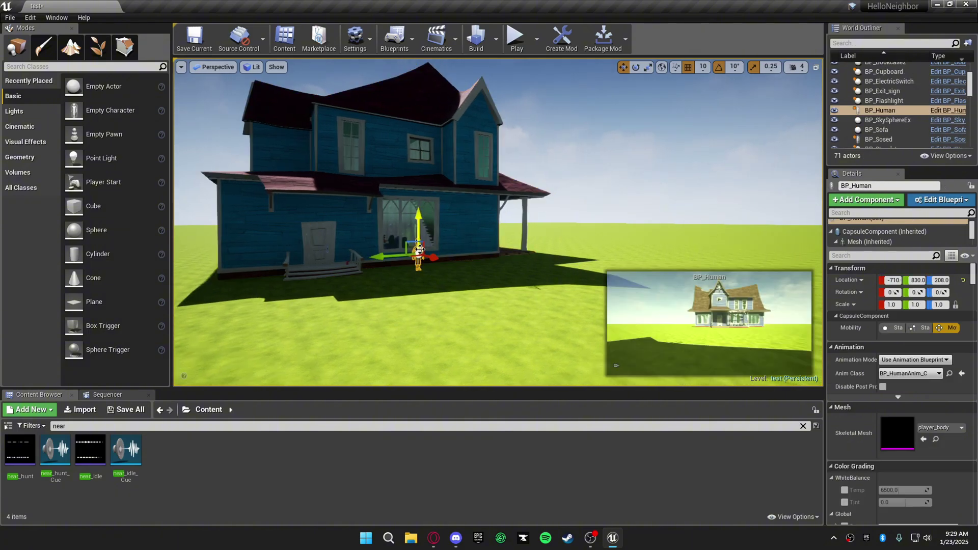
drag(973, 272, 972, 366)
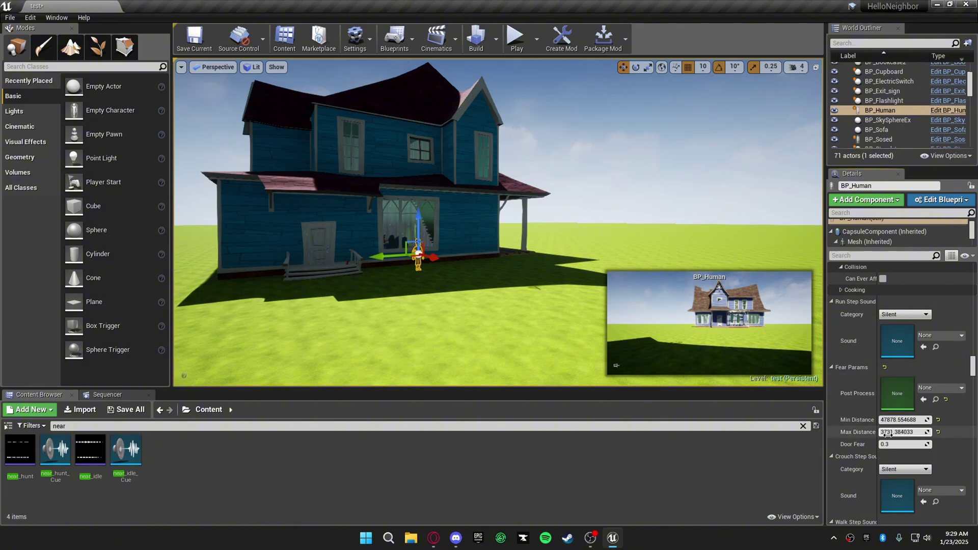
click(516, 36)
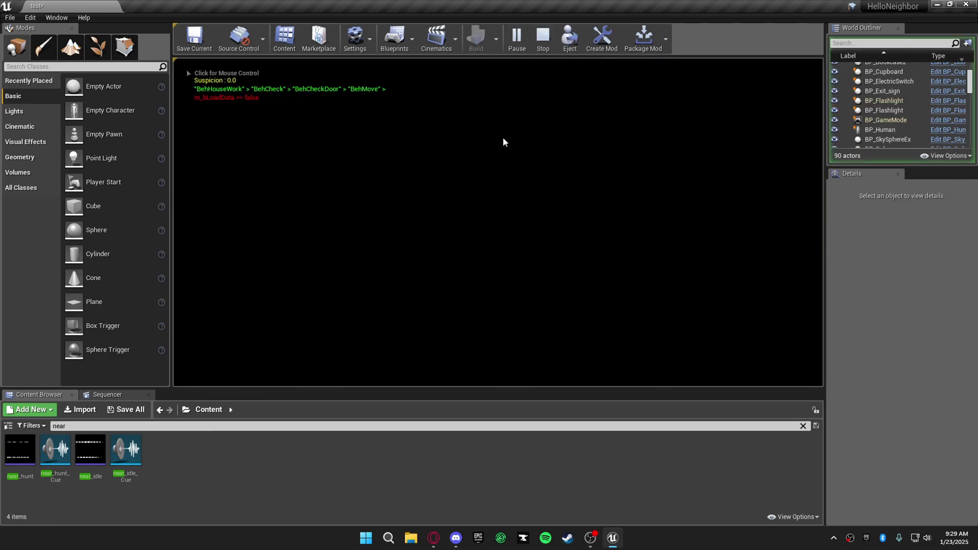
click(503, 137)
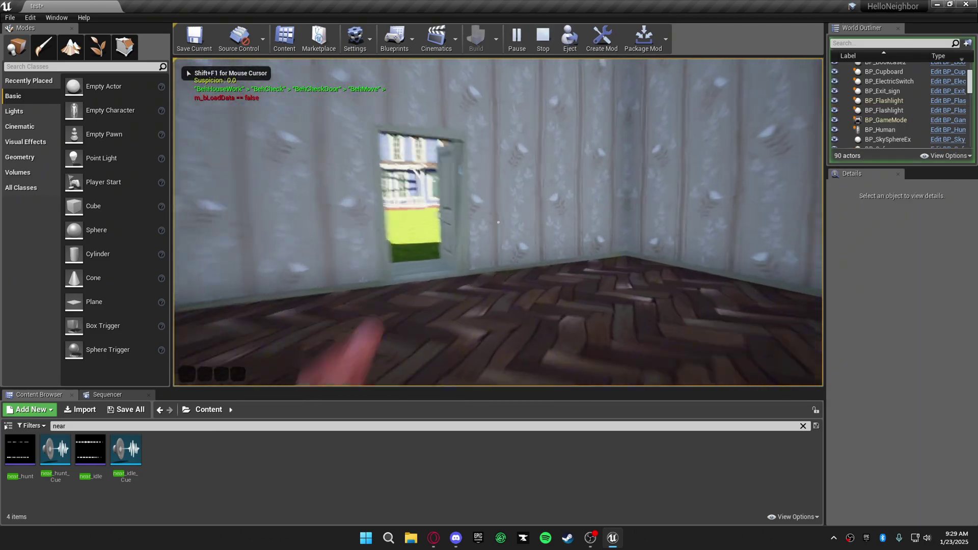
key(w)
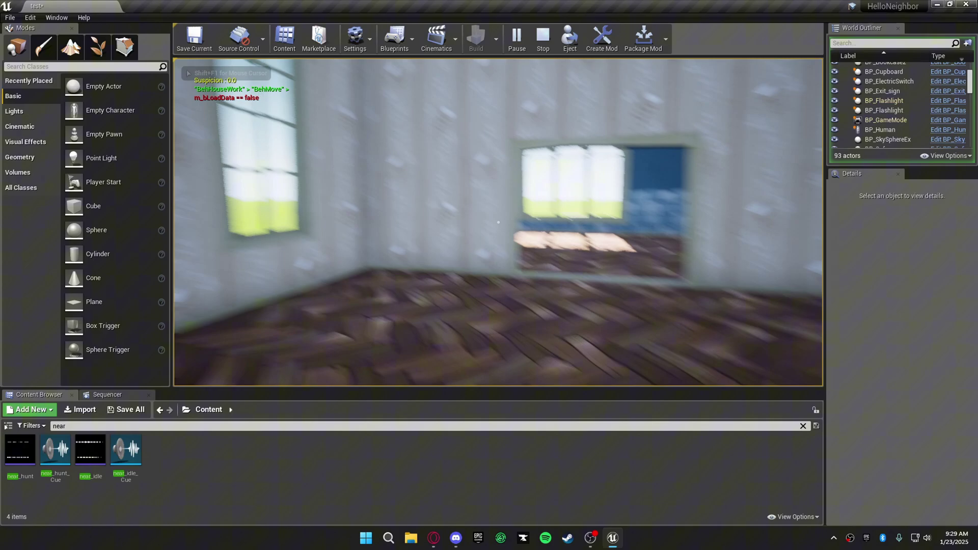
key(Escape)
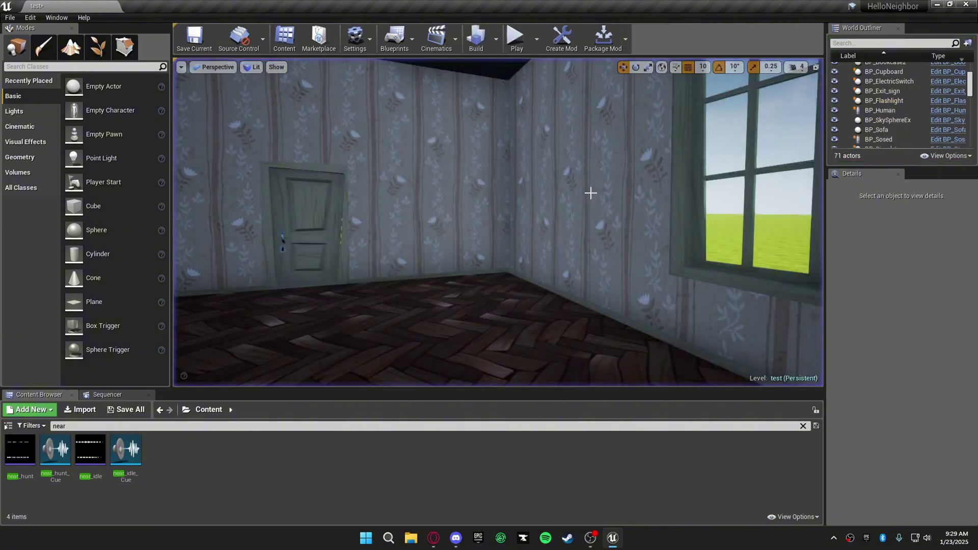
mouse_move(590, 193)
right_down()
mouse_move(480, 166)
mouse_move(336, 249)
right_up()
key(s)
click(318, 263)
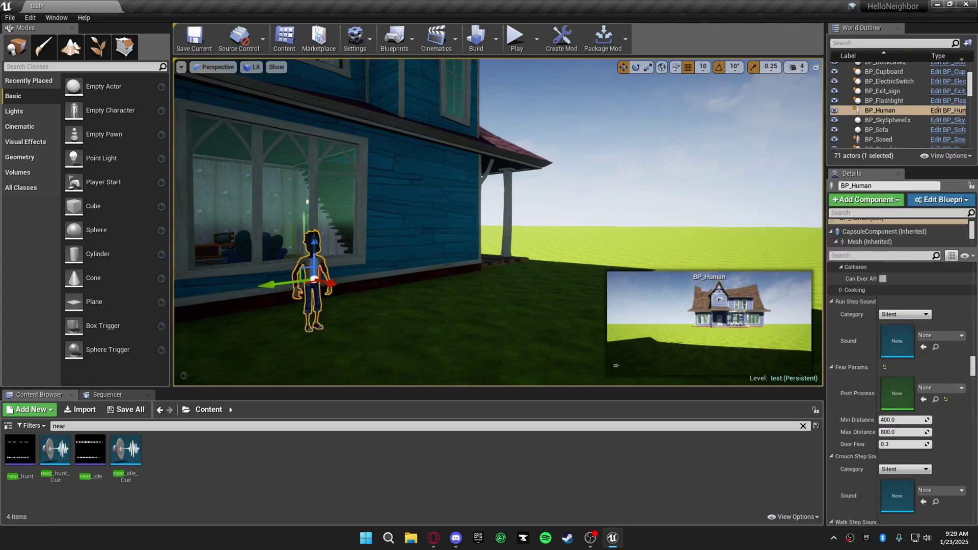
double_click(414, 191)
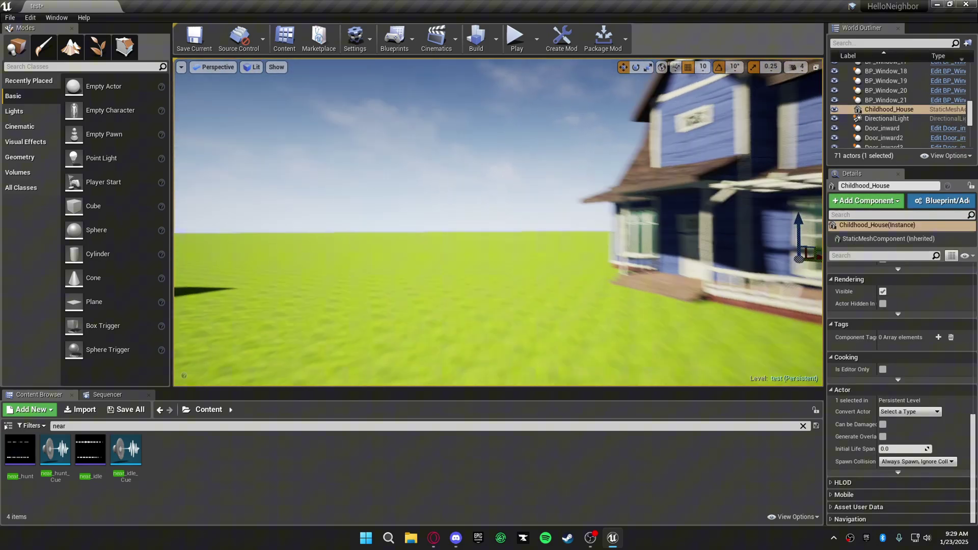